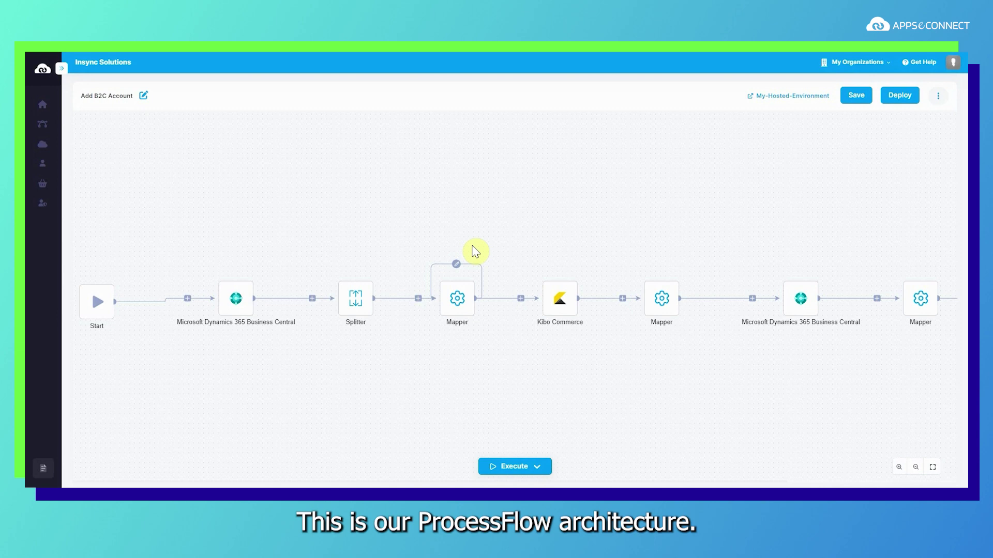
Enter the new customer's name and street address on the Customer Card
left_click(189, 300)
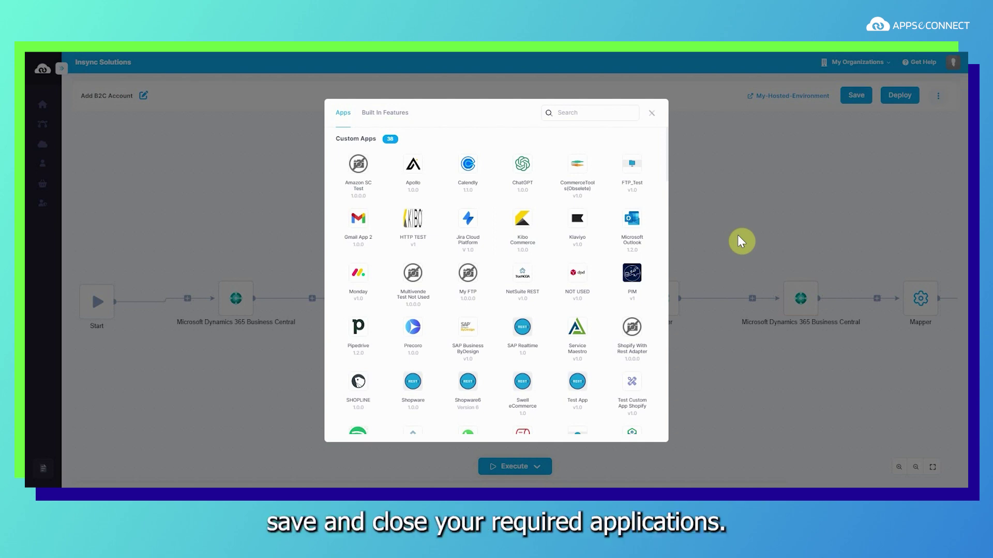
left_click(651, 113)
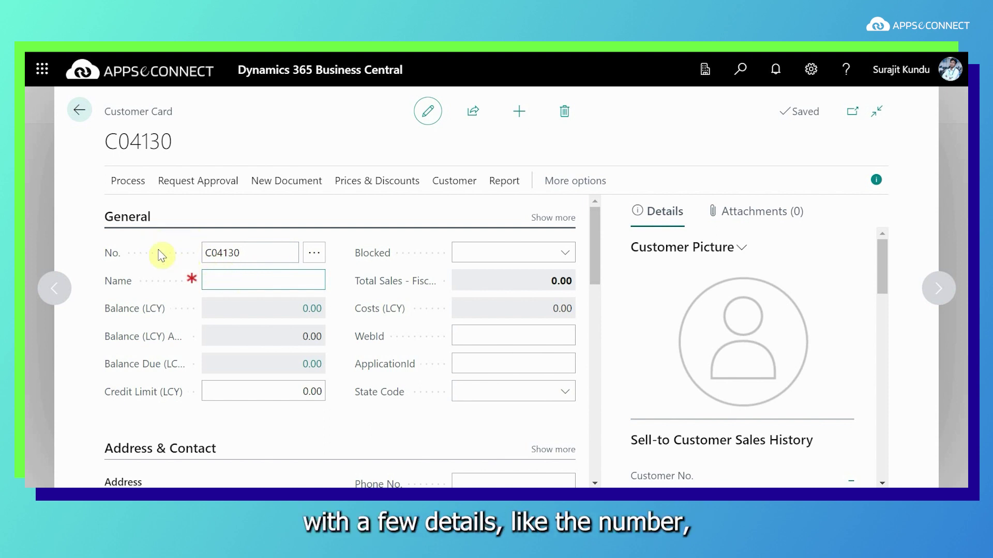
scroll(222, 278, "down", 5)
left_click(244, 260)
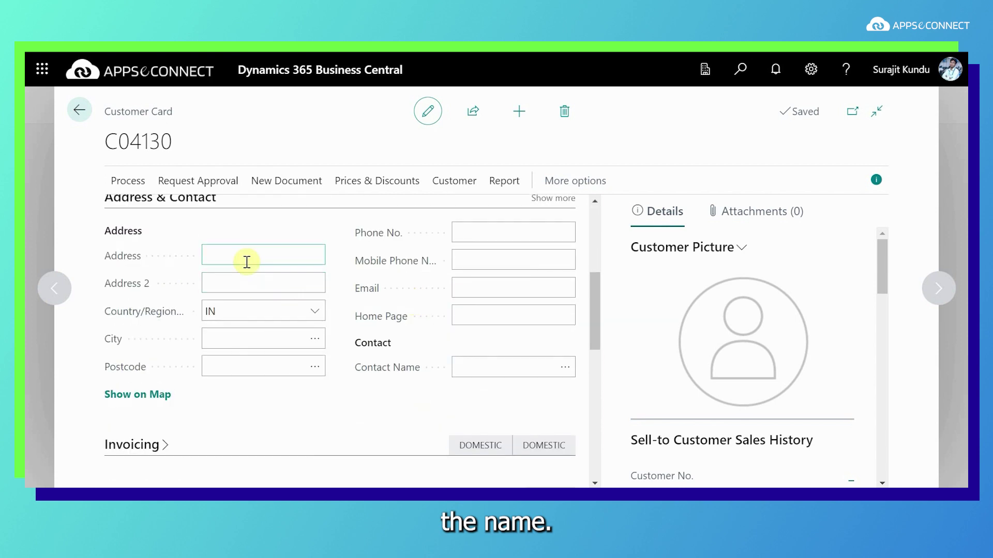
type("1/1 main road")
Add the customer's phone number and e-mail, then review the rest of the card
left_click(472, 230)
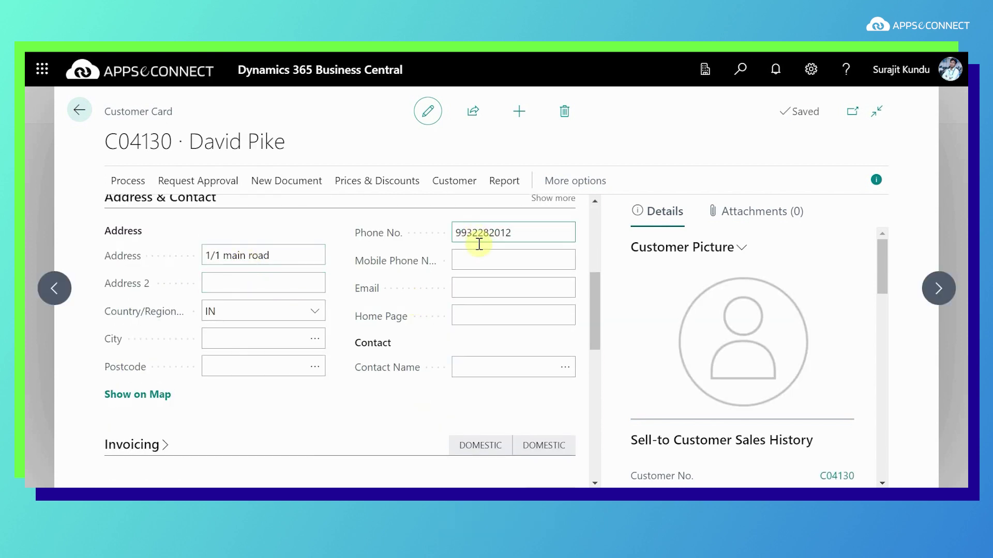
left_click(476, 294)
scroll(475, 295, "up", 5)
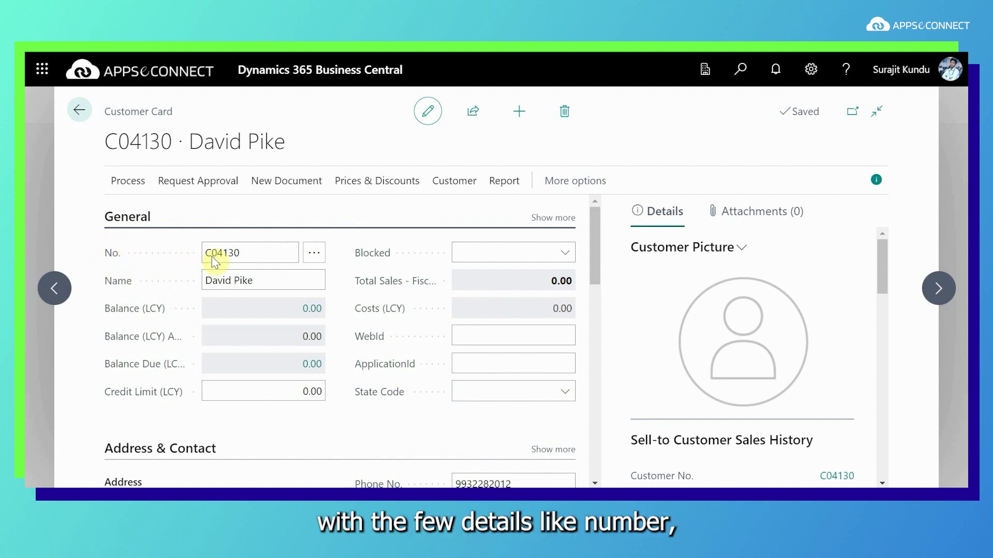
scroll(350, 301, "down", 3)
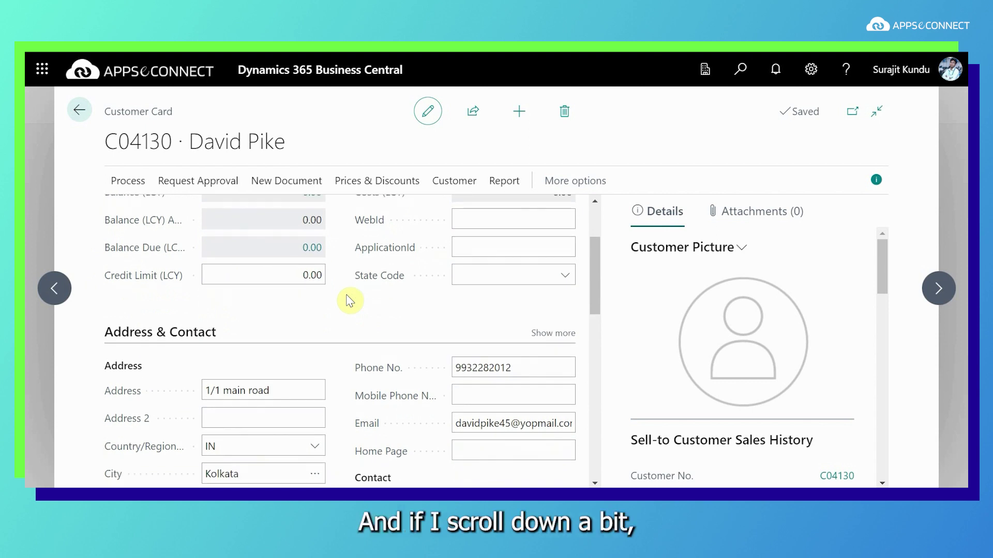
scroll(404, 315, "down", 2)
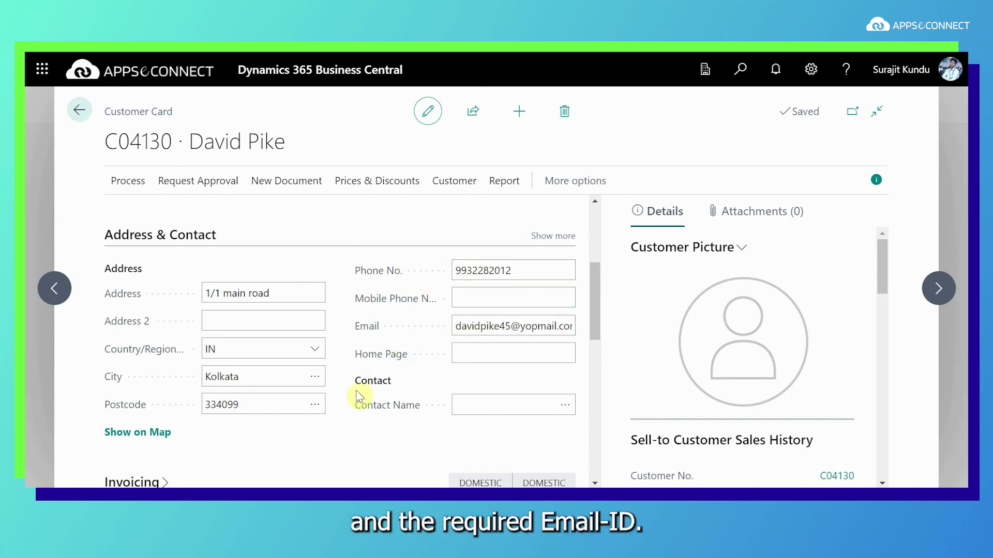
scroll(333, 414, "down", 4)
scroll(332, 414, "down", 4)
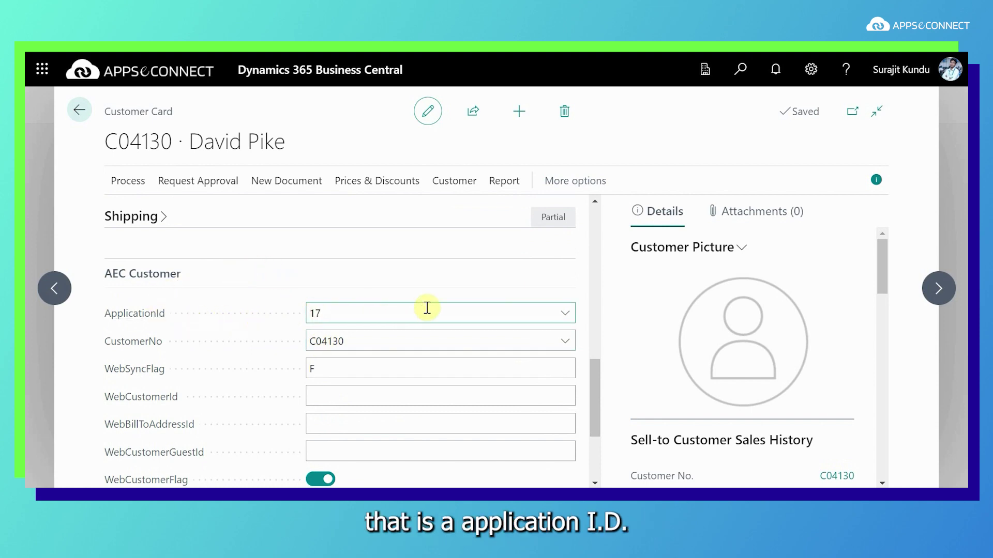
scroll(434, 305, "down", 1)
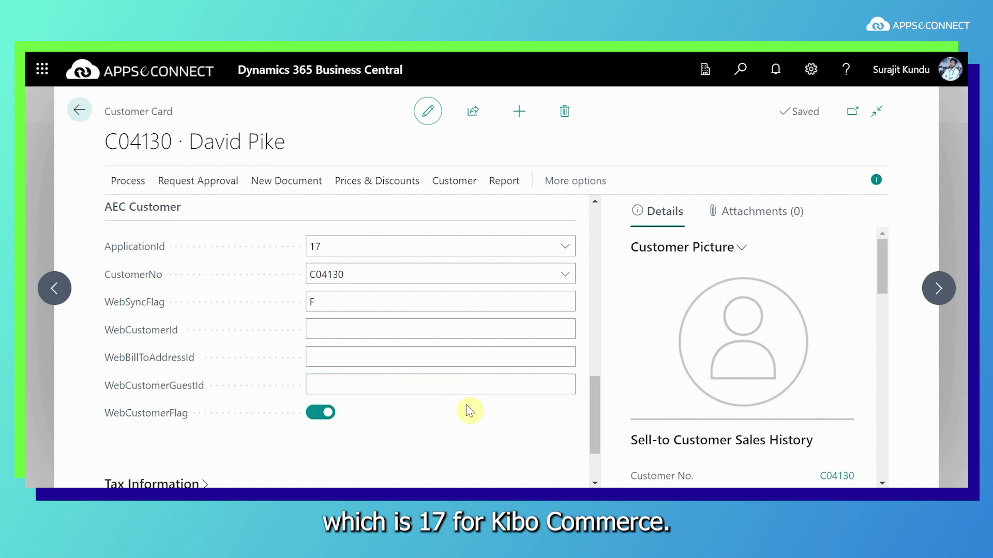
scroll(465, 409, "down", 2)
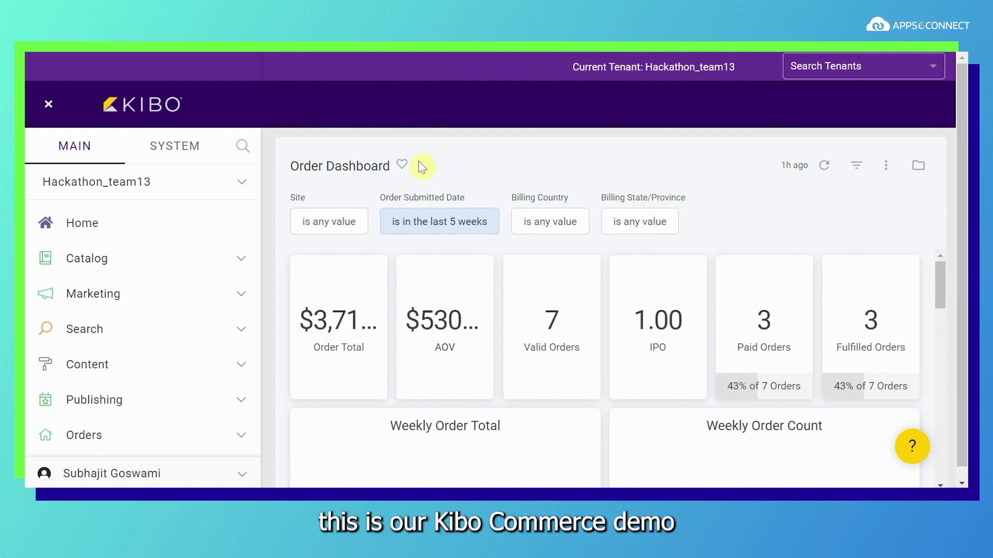
Search the Kibo Commerce customer list by first name and open the synced customer's record
scroll(162, 382, "down", 4)
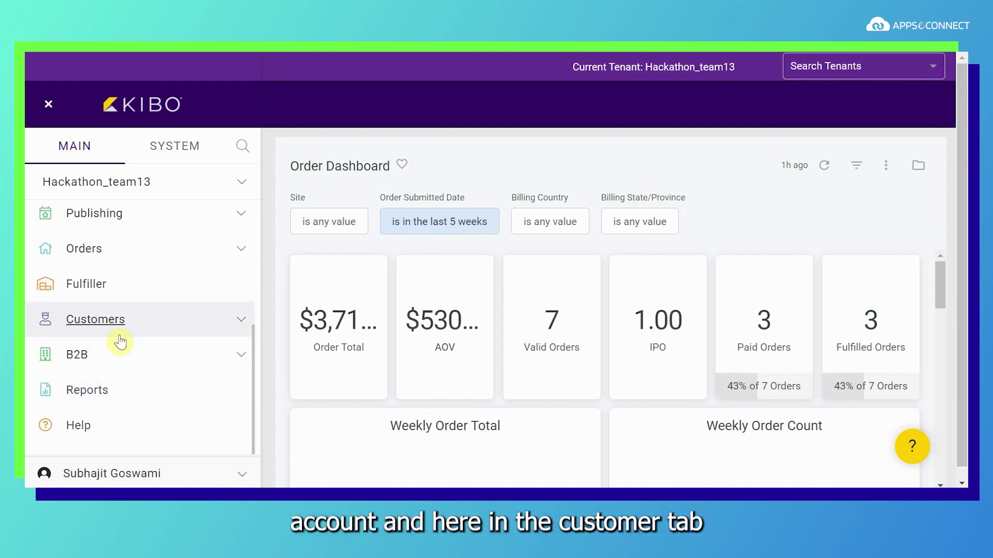
left_click(99, 318)
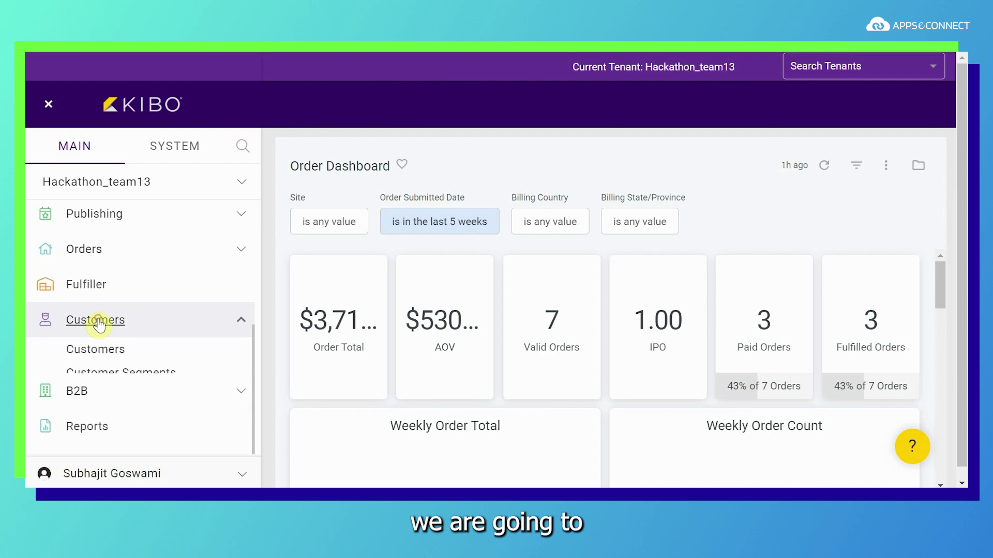
left_click(95, 351)
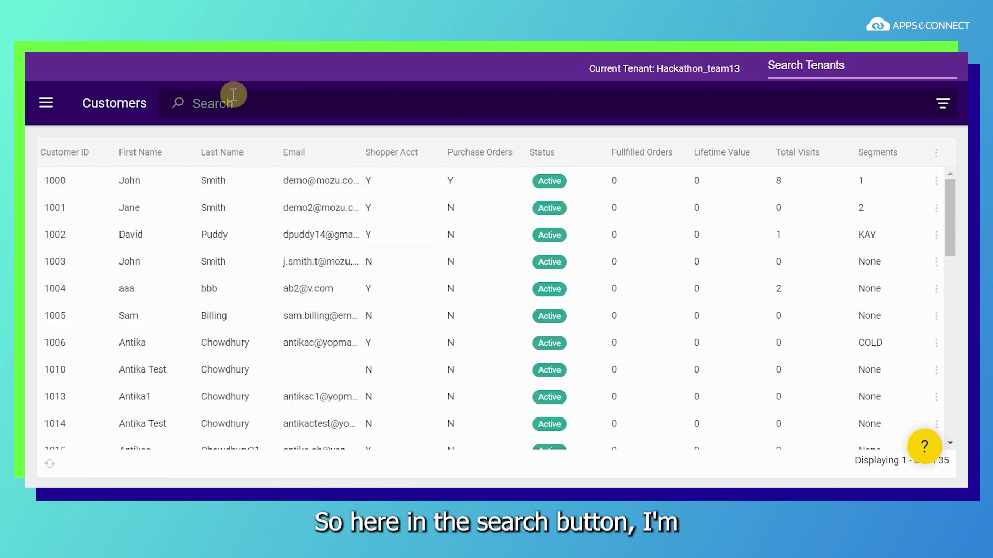
left_click(233, 95)
type("David")
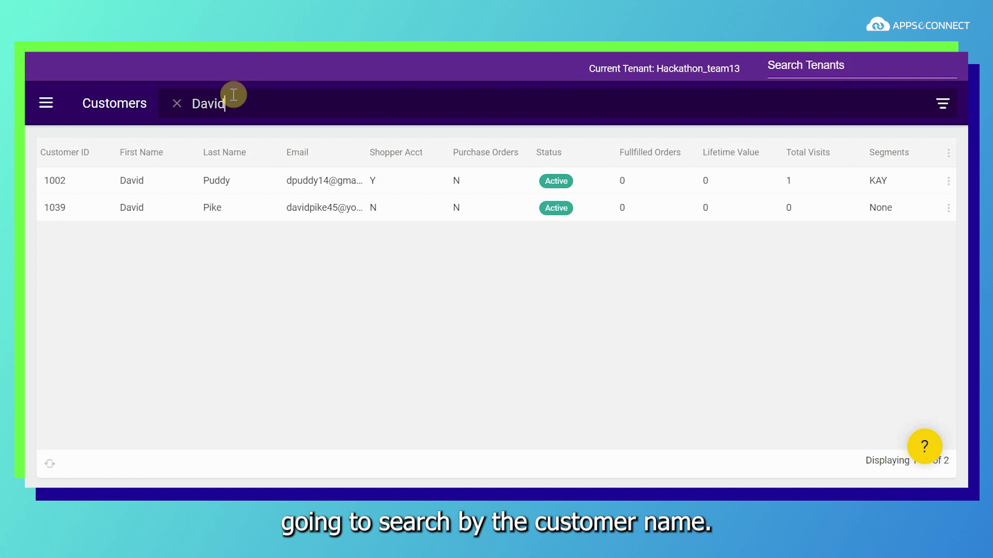
left_click(61, 209)
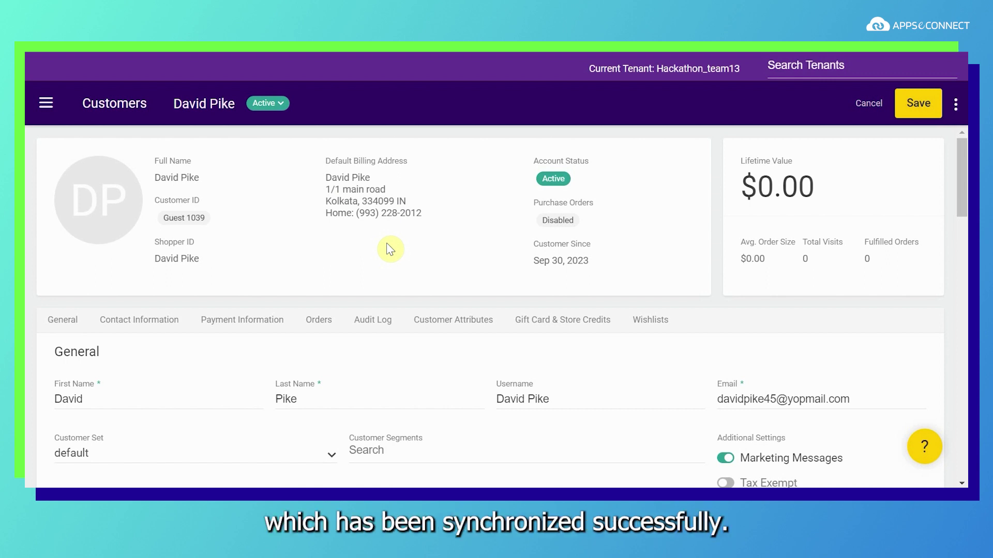
scroll(455, 282, "down", 2)
scroll(457, 288, "down", 2)
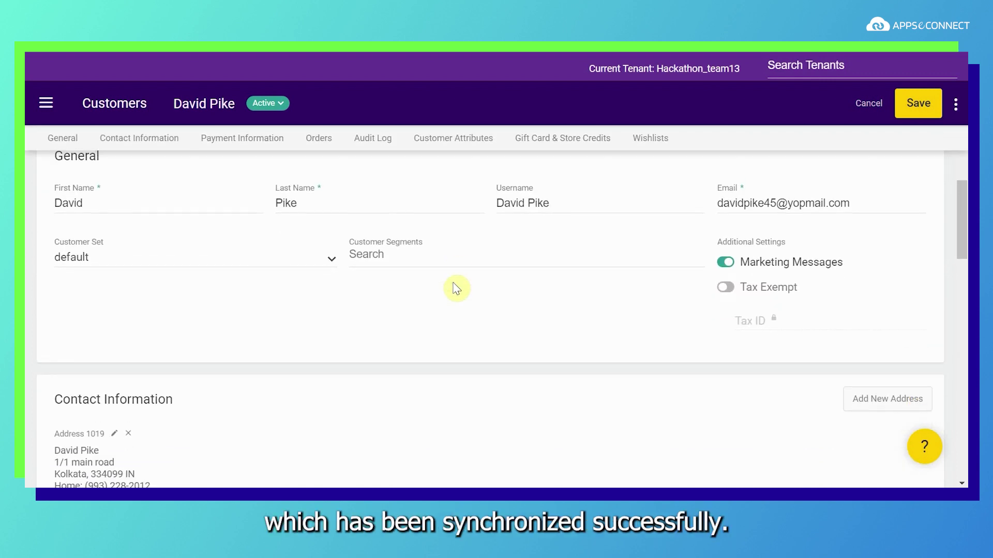
scroll(455, 286, "up", 2)
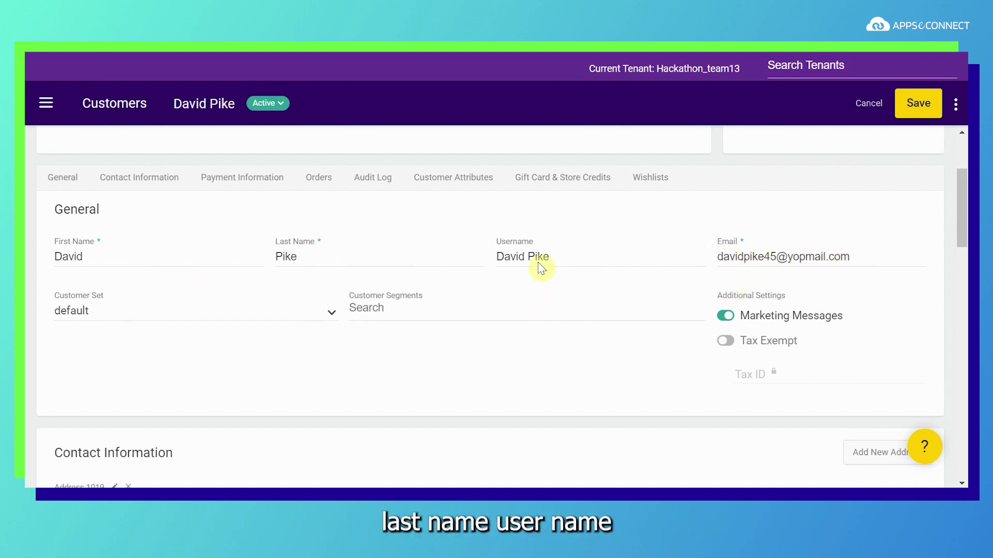
scroll(468, 343, "down", 6)
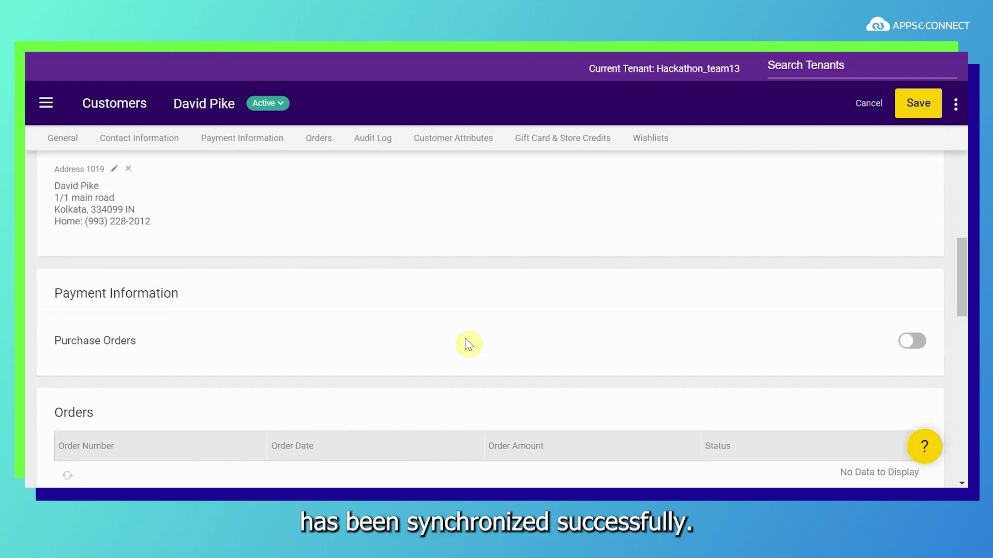
scroll(468, 344, "down", 3)
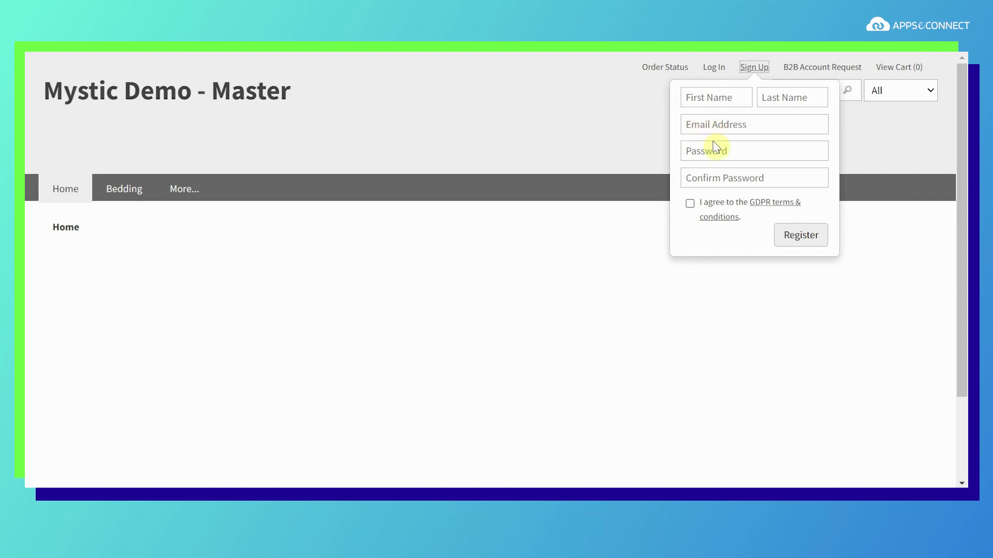
Fill the Sign Up form with the shopper's first and last name, e-mail and password twice
left_click(709, 154)
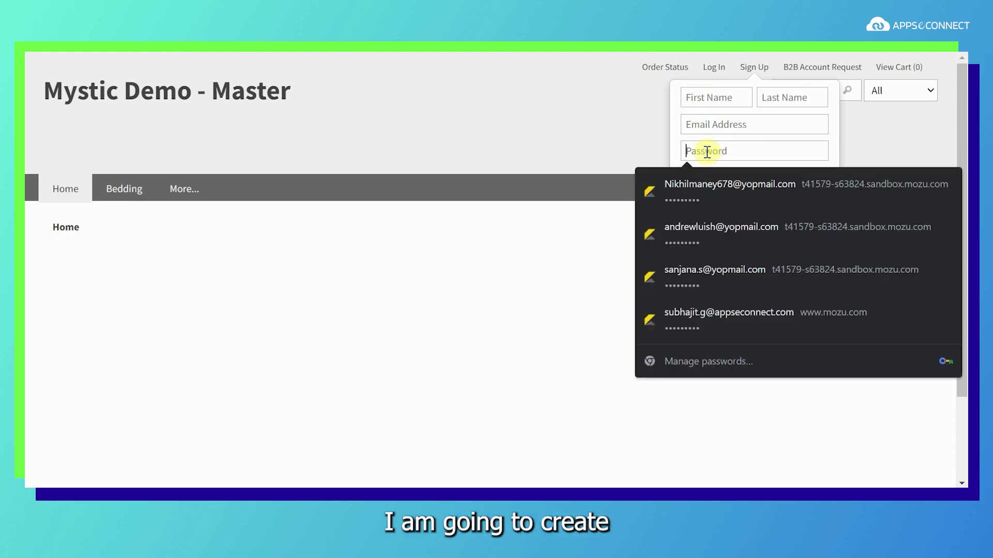
left_click(688, 120)
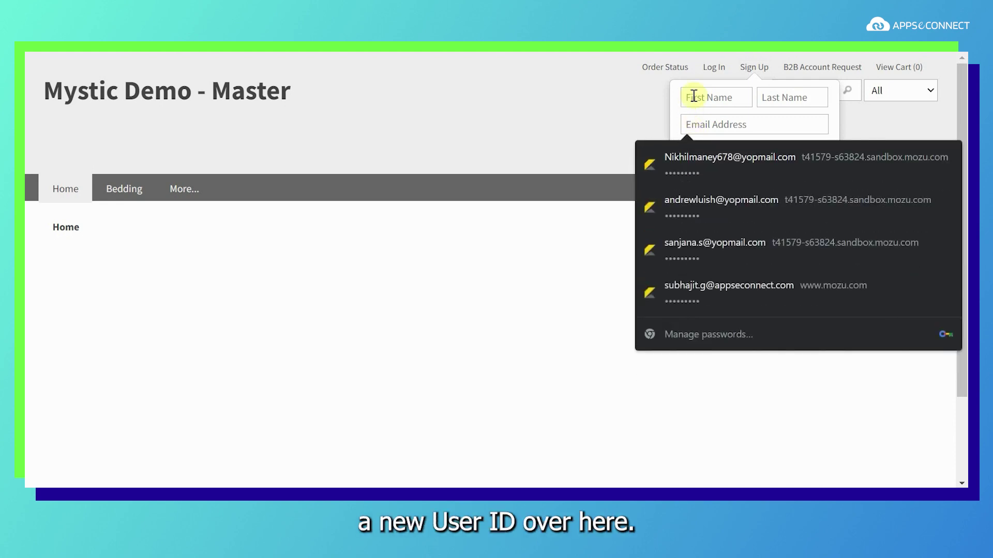
left_click(693, 97)
left_click(799, 97)
left_click(740, 122)
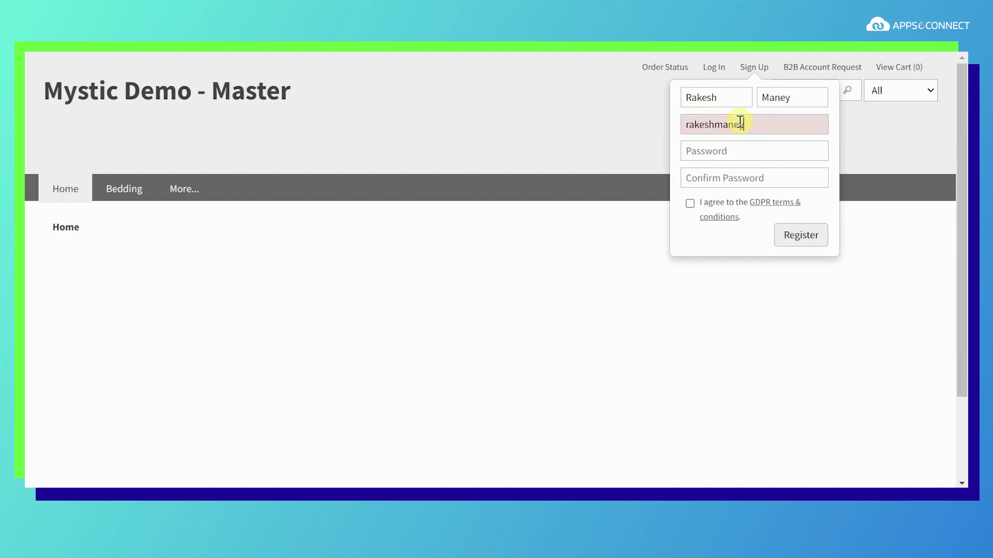
left_click(702, 151)
type("Test@1234")
left_click(718, 177)
type("Test@1234")
Accept the GDPR terms, register the account and open the shopper's account page
left_click(691, 204)
left_click(795, 241)
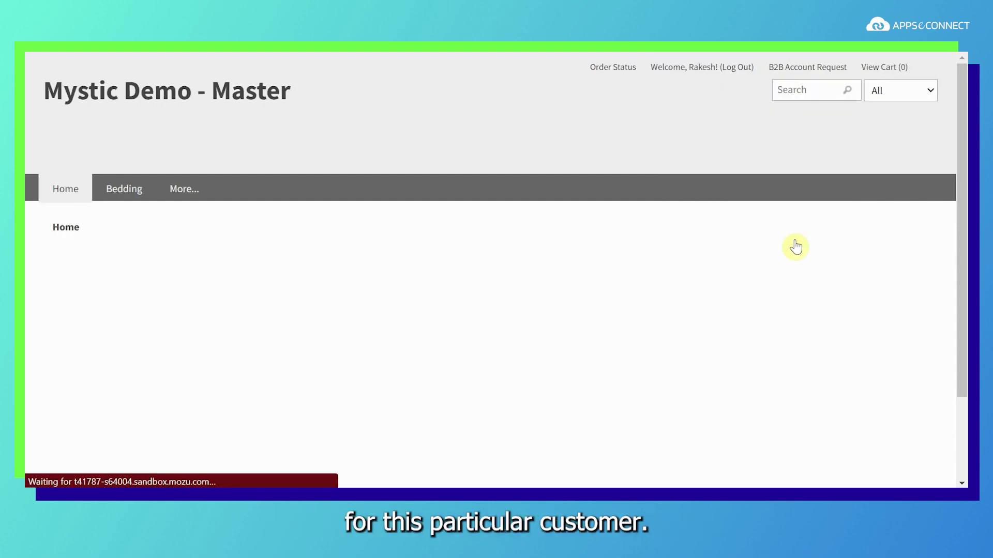
left_click(819, 240)
left_click(707, 67)
scroll(270, 370, "down", 6)
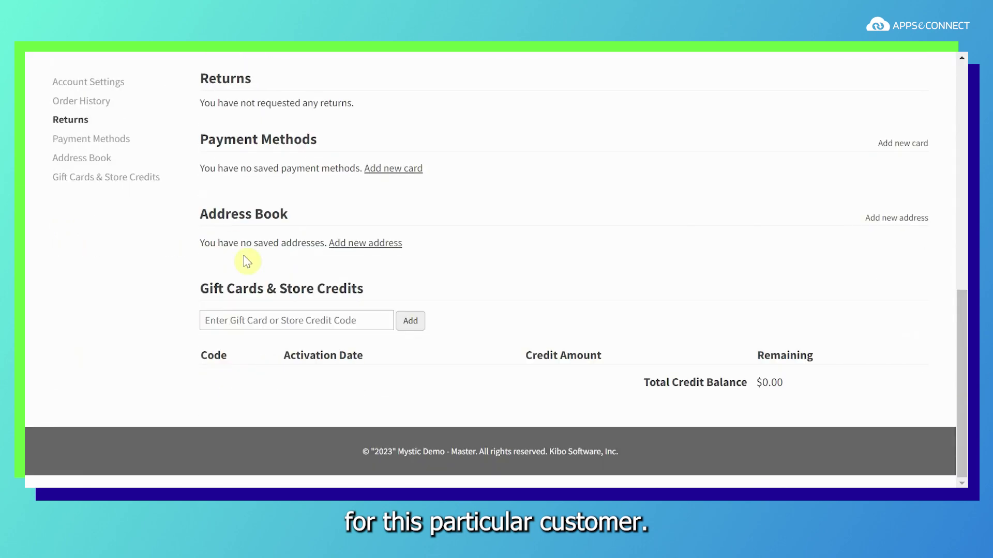
Start a new address with the shopper's first name, corrected last name and street
left_click(343, 248)
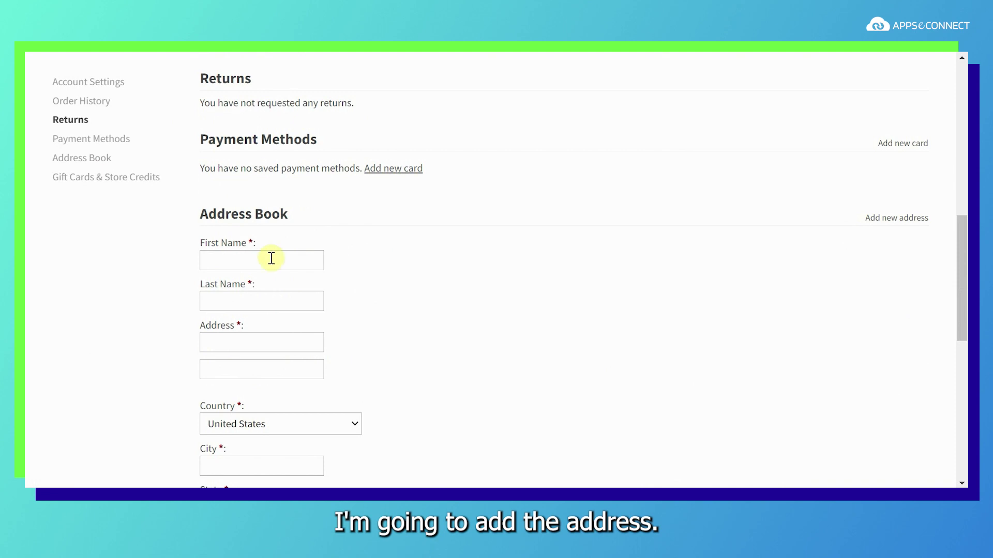
left_click(242, 258)
left_click(231, 303)
left_click(253, 342)
type("1/1 pike road")
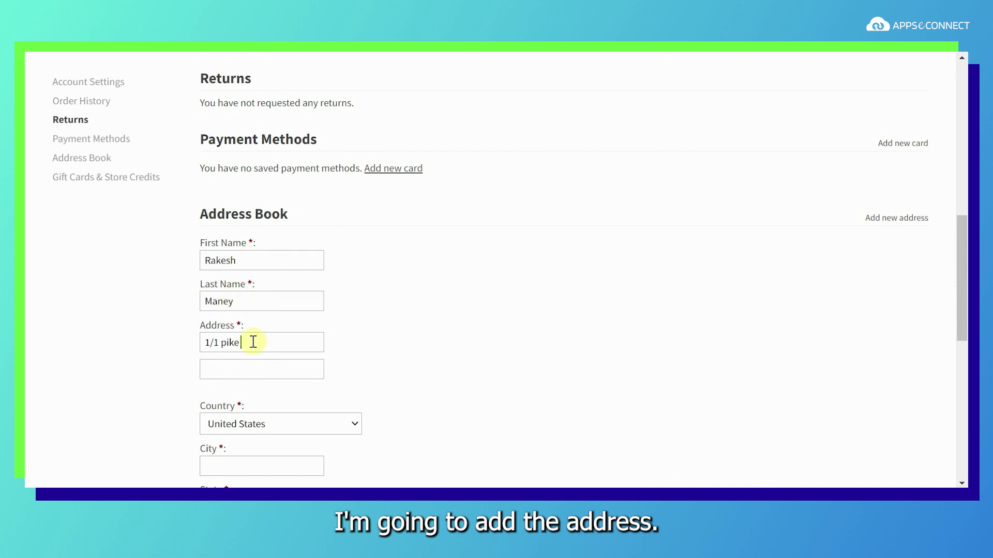
scroll(253, 342, "down", 3)
Fill in the address's city, state Florida, zip code and phone number
left_click(262, 319)
left_click(275, 354)
left_click(267, 361)
left_click(262, 287)
left_click(245, 404)
type("32008")
scroll(242, 386, "down", 2)
left_click(241, 375)
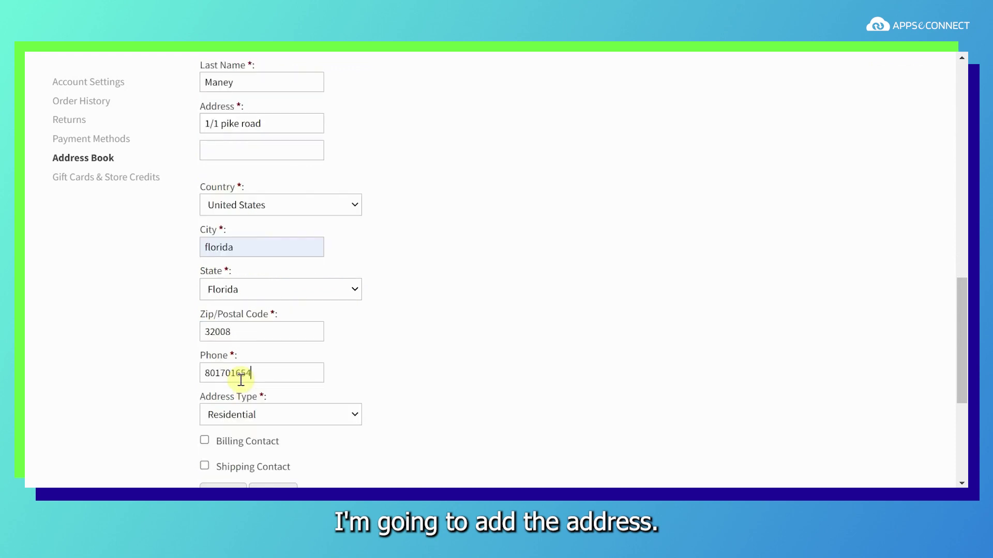
scroll(239, 377, "down", 2)
Mark the address as a billing contact and save it to the Address Book
left_click(205, 350)
scroll(382, 379, "up", 3)
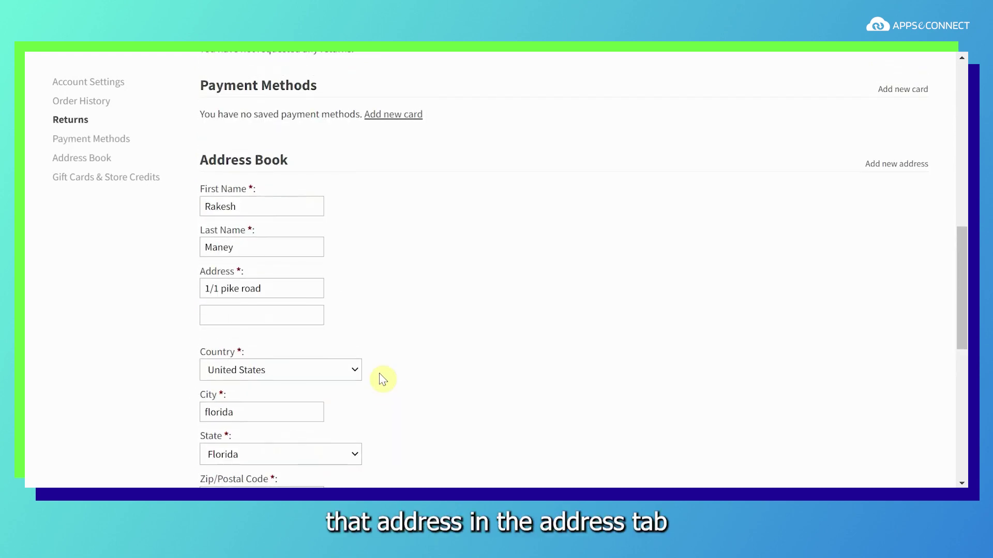
scroll(448, 365, "down", 7)
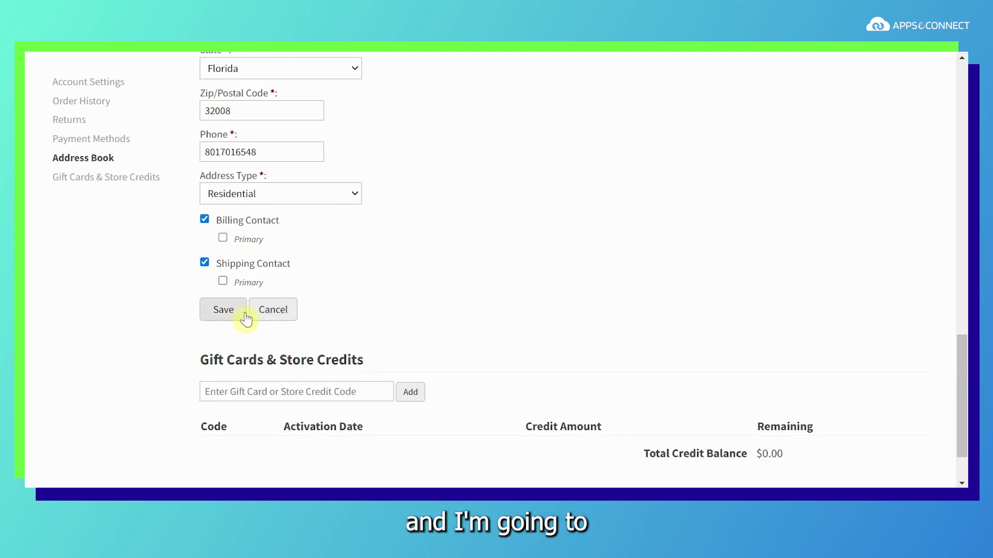
left_click(238, 312)
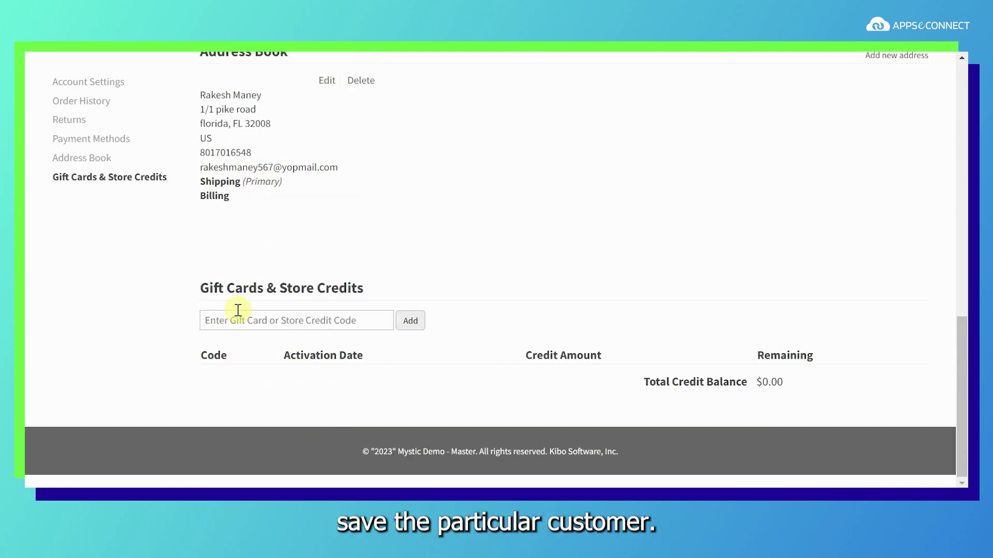
scroll(472, 228, "up", 10)
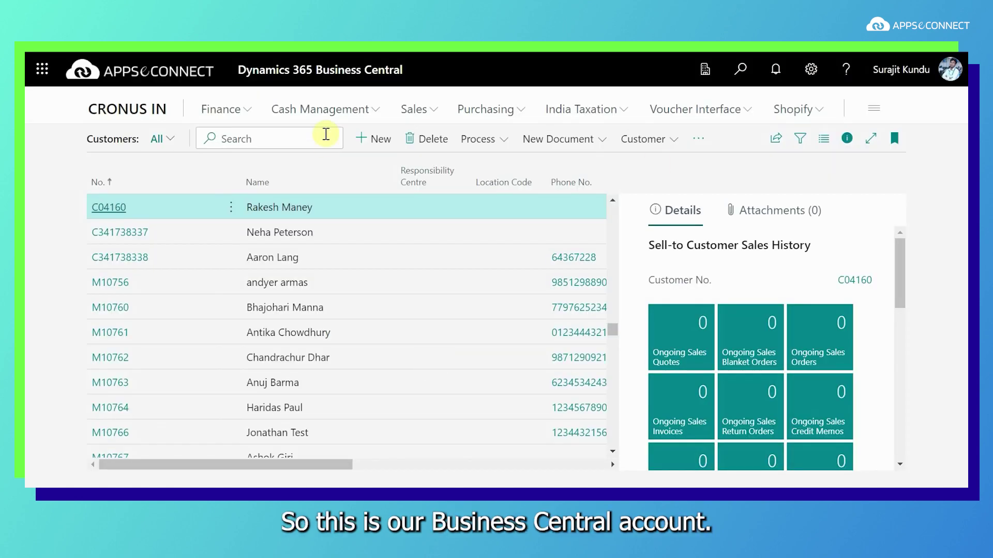
Find the synced customer in Business Central and review its Address and AEC Customer sections
left_click(254, 139)
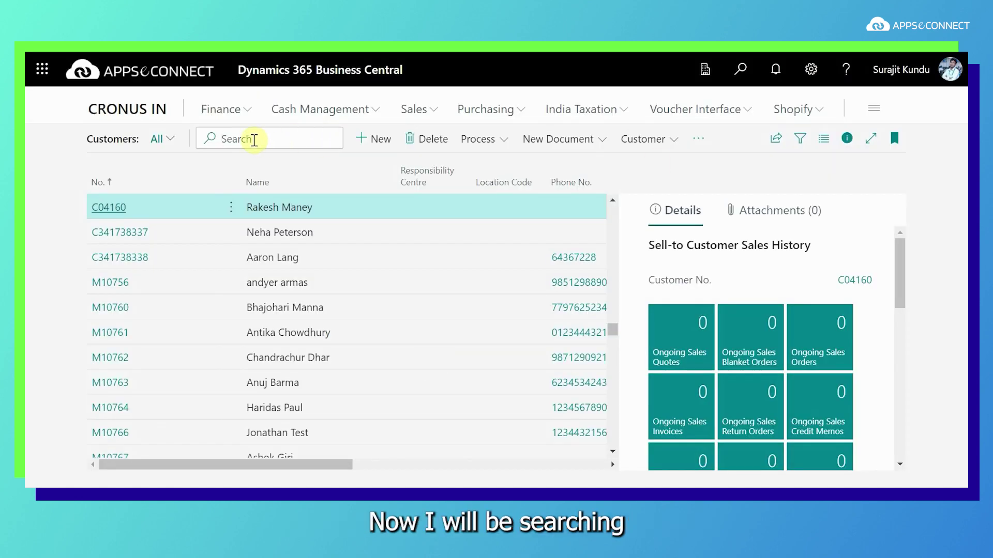
type("Rakesh")
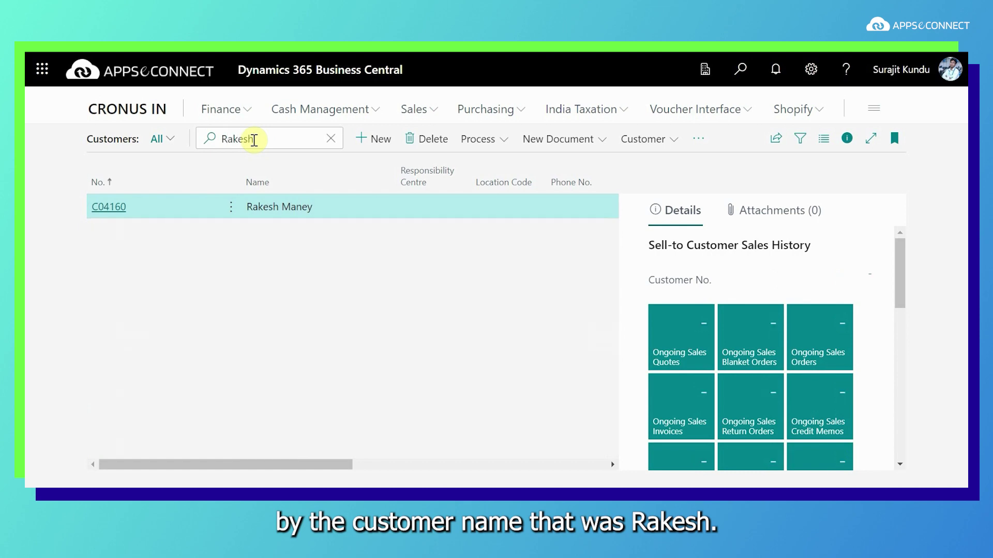
left_click(103, 209)
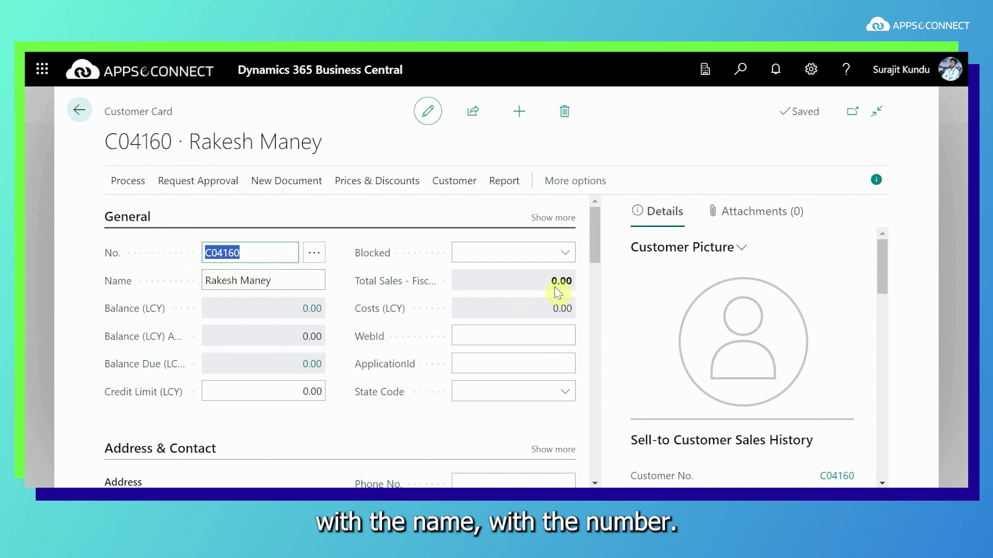
left_click_drag(594, 247, 606, 302)
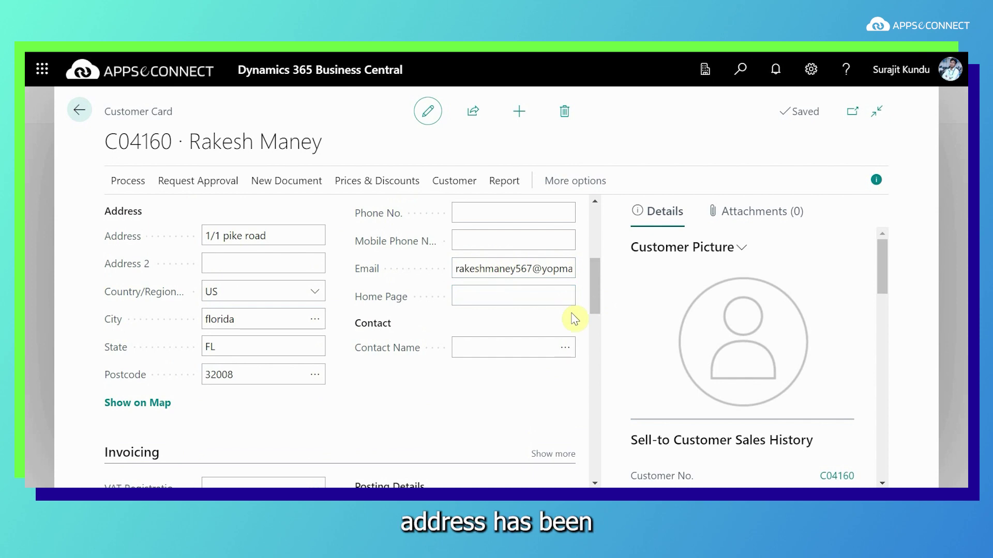
left_click_drag(598, 313, 599, 446)
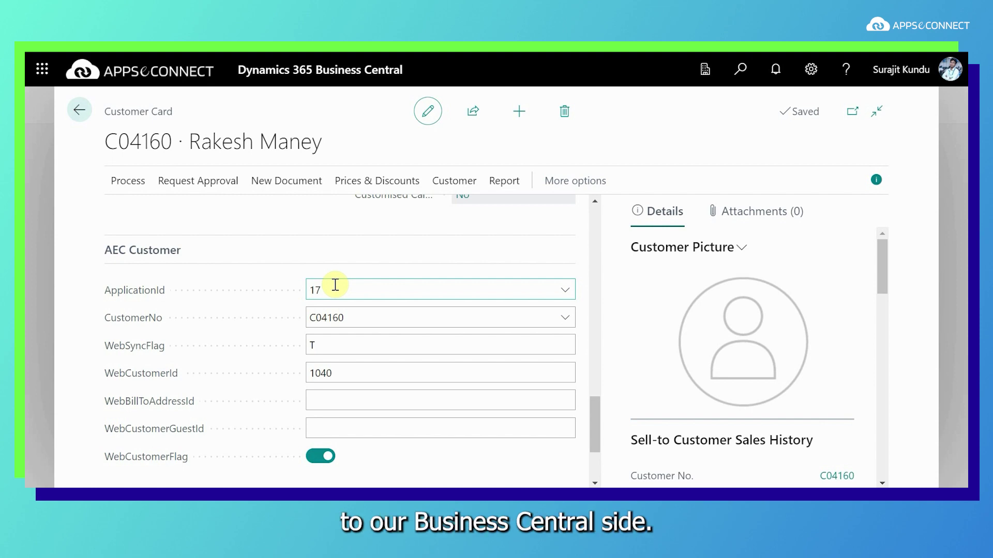
key("alt+Tab")
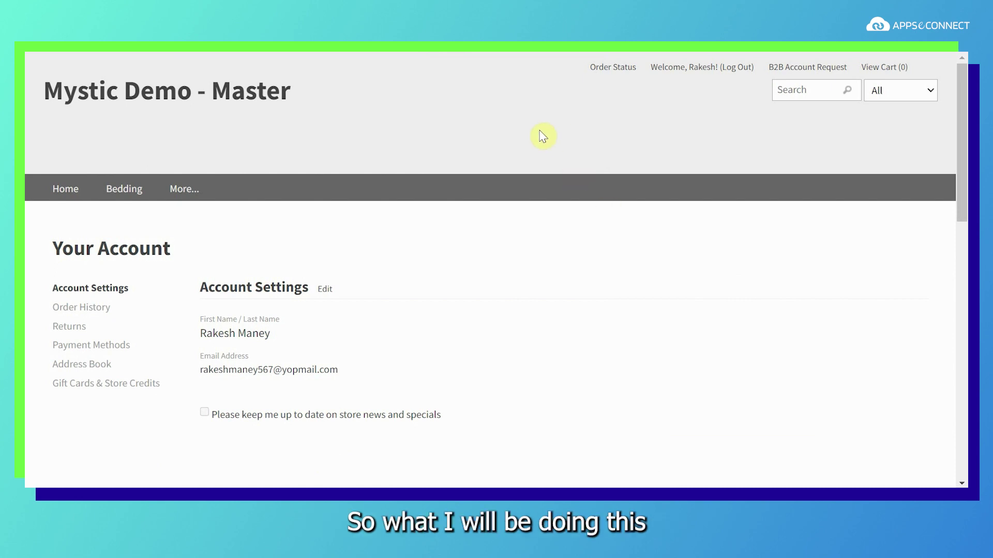
Edit the saved address, replace its last name with the new surname, and save it
scroll(434, 362, "down", 2)
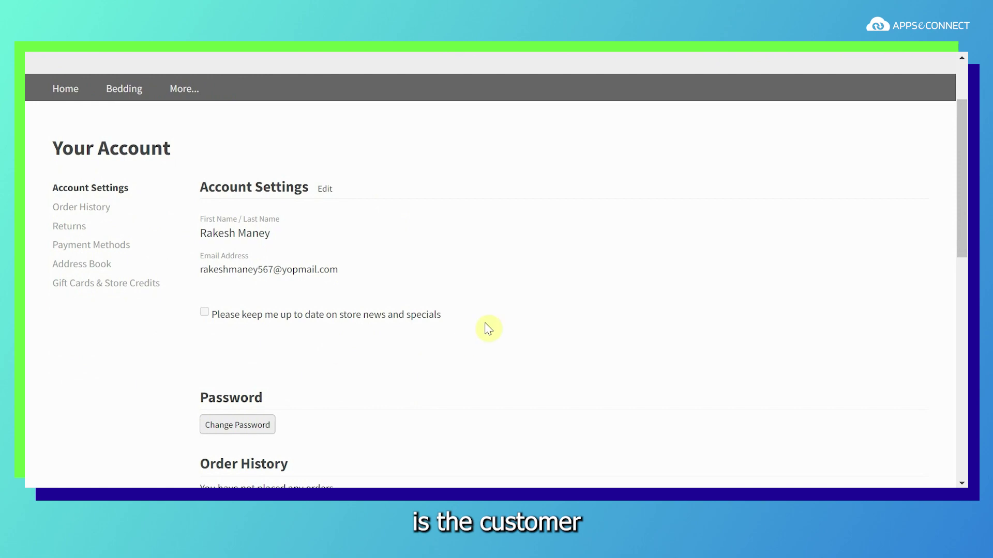
scroll(465, 266, "up", 2)
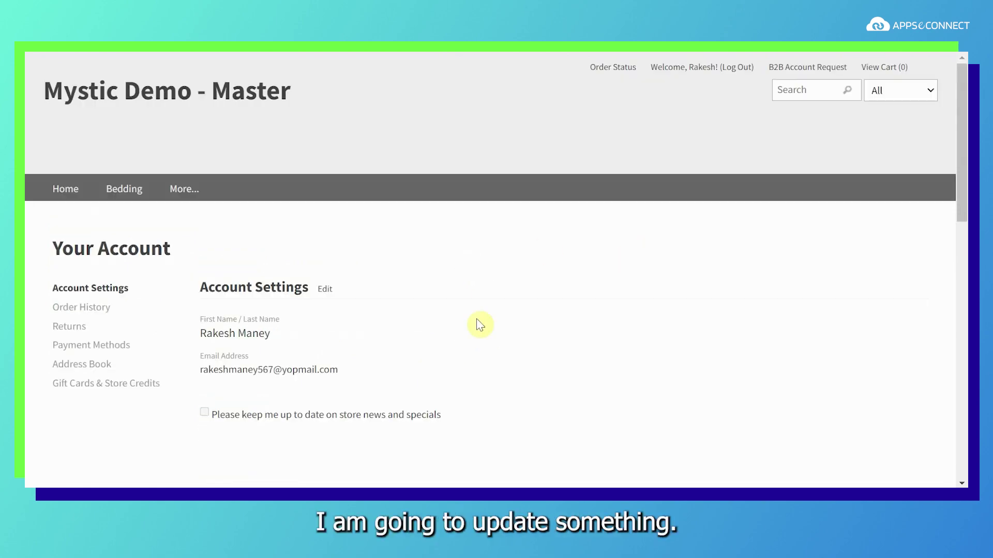
scroll(460, 334, "down", 4)
scroll(459, 334, "down", 2)
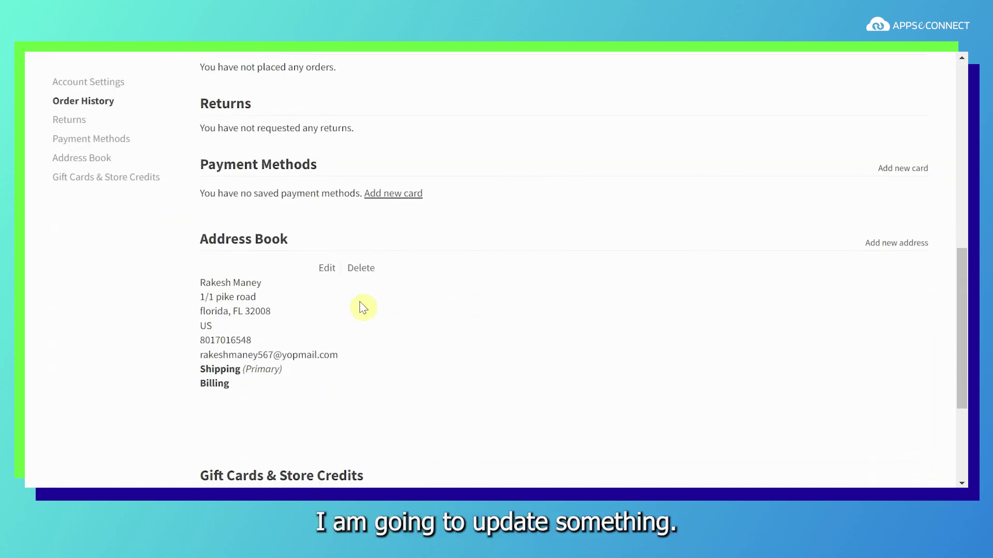
left_click(328, 267)
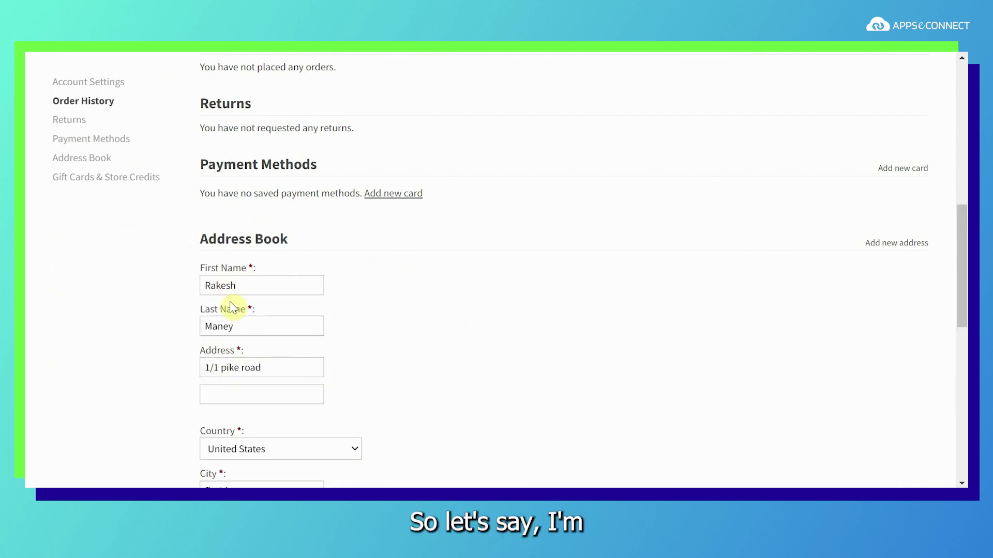
double_click(243, 326)
key("BackSpace")
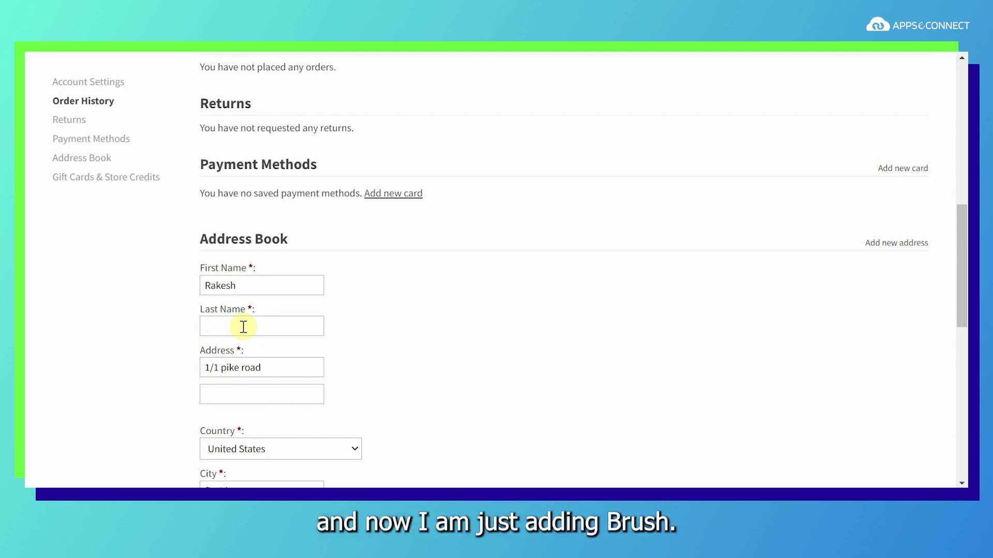
scroll(361, 368, "down", 5)
scroll(357, 367, "up", 1)
scroll(357, 362, "down", 5)
scroll(418, 253, "up", 12)
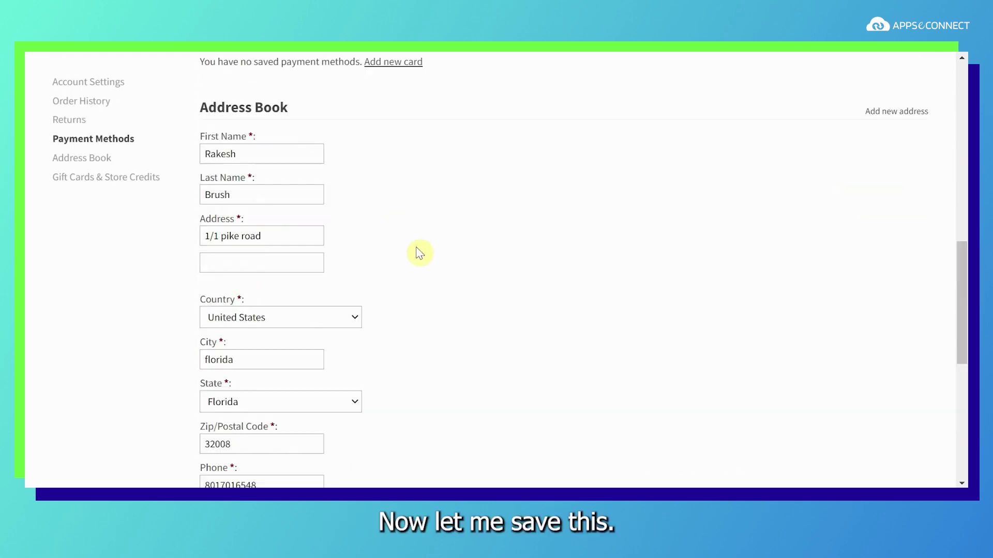
scroll(420, 253, "down", 12)
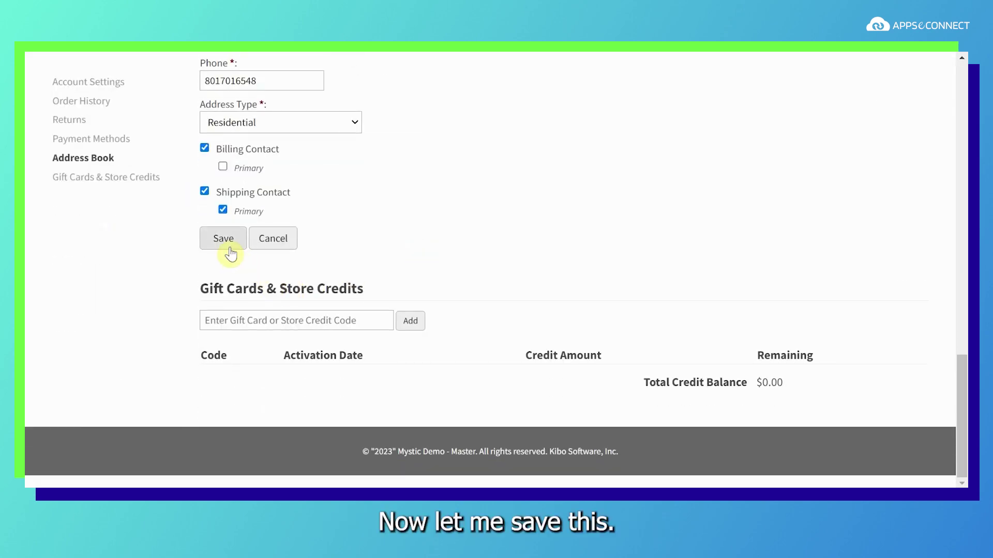
left_click(230, 253)
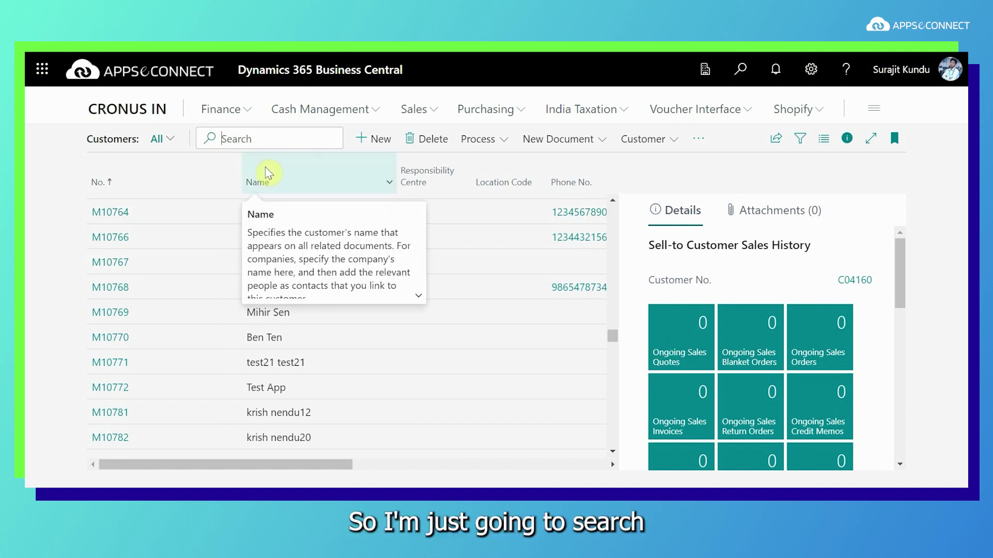
Search for the customer, open the card to verify the updated last name, and return to the list
type("Ra")
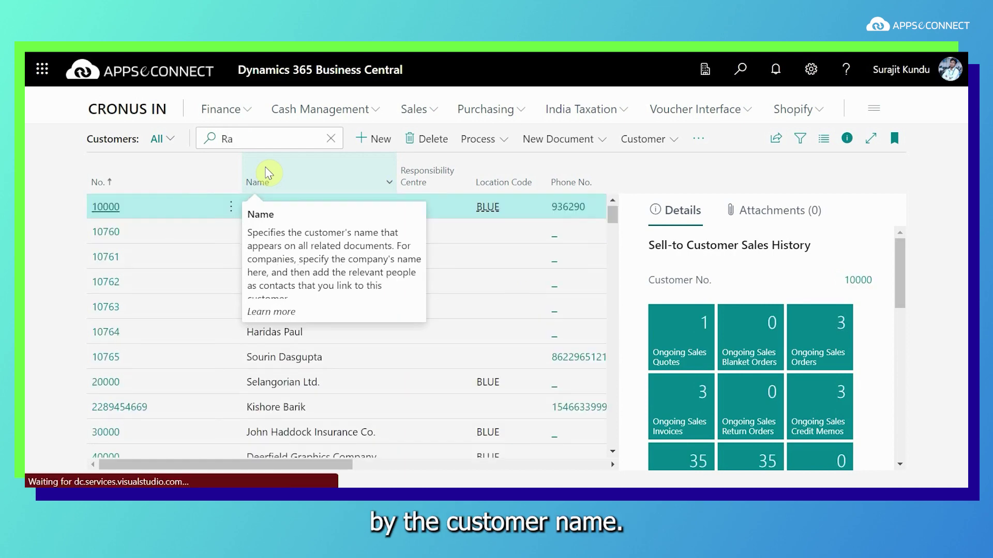
type("kes")
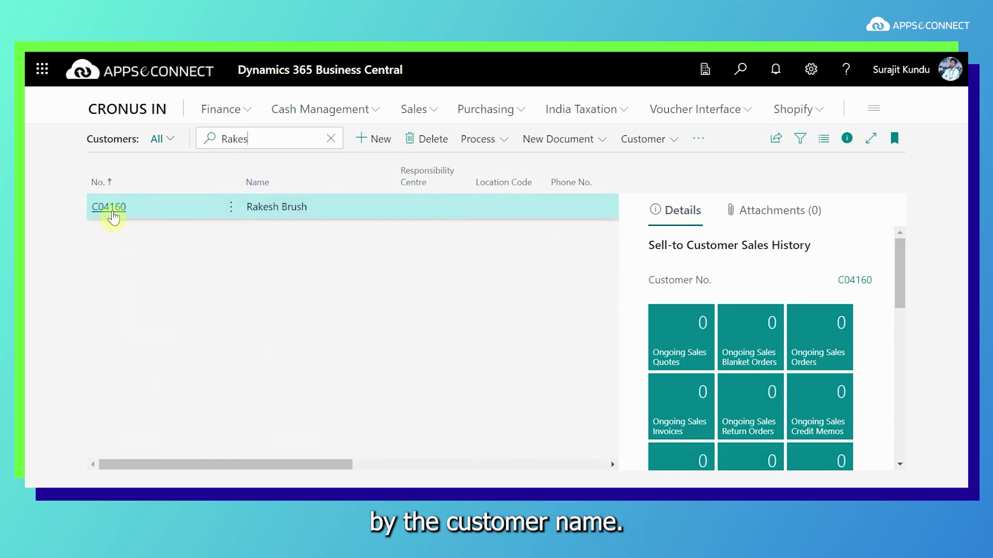
left_click(110, 208)
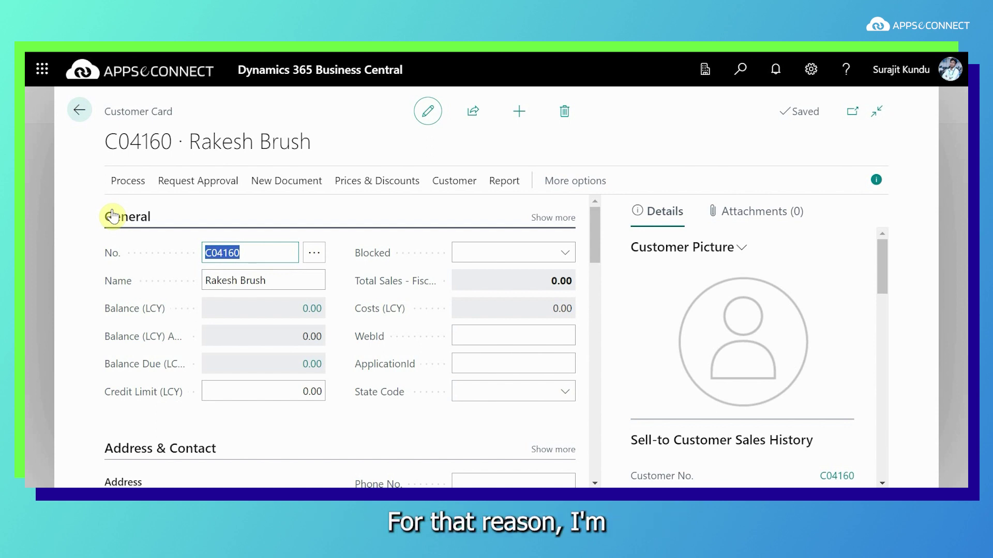
left_click(78, 114)
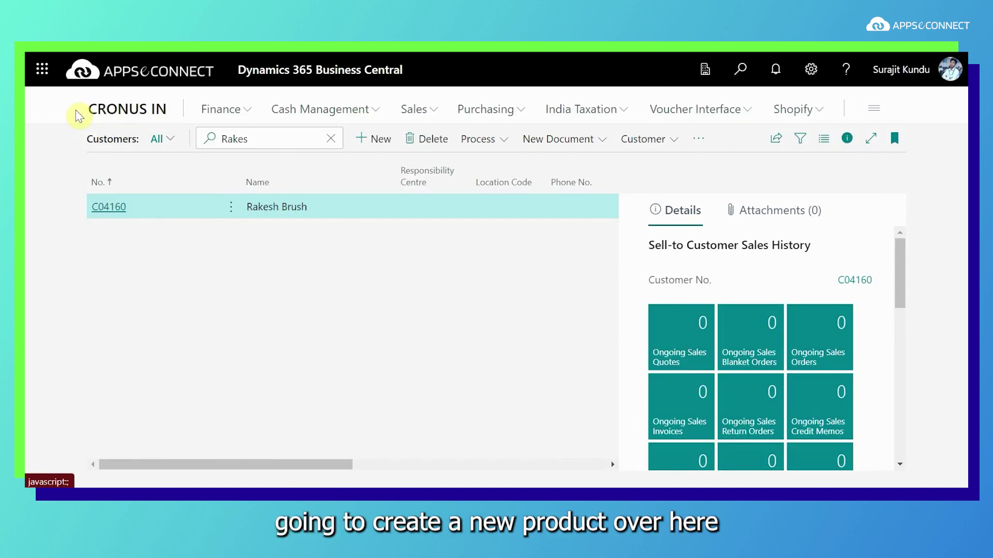
Clear the customer search, go to Items and create a new item from the ITEM template
left_click(331, 141)
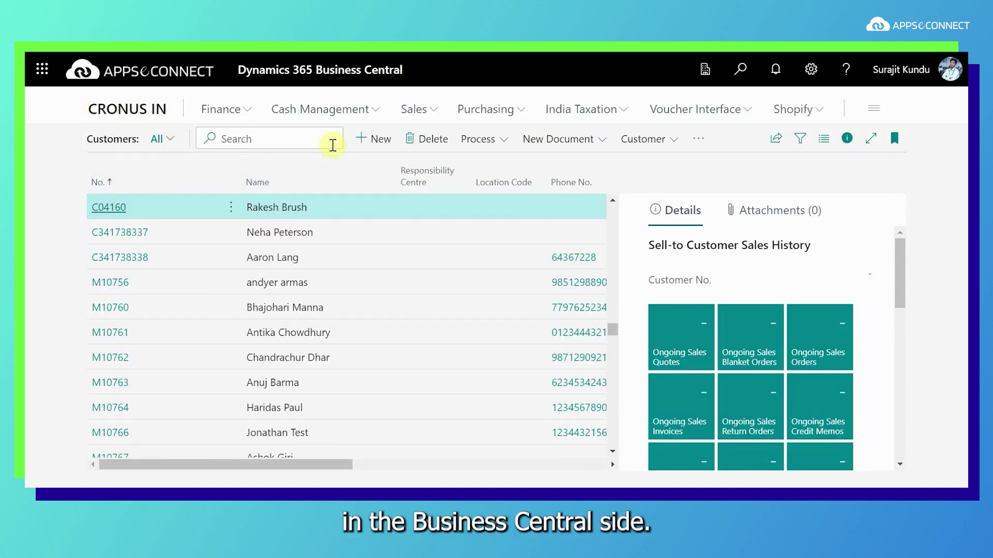
left_click(417, 111)
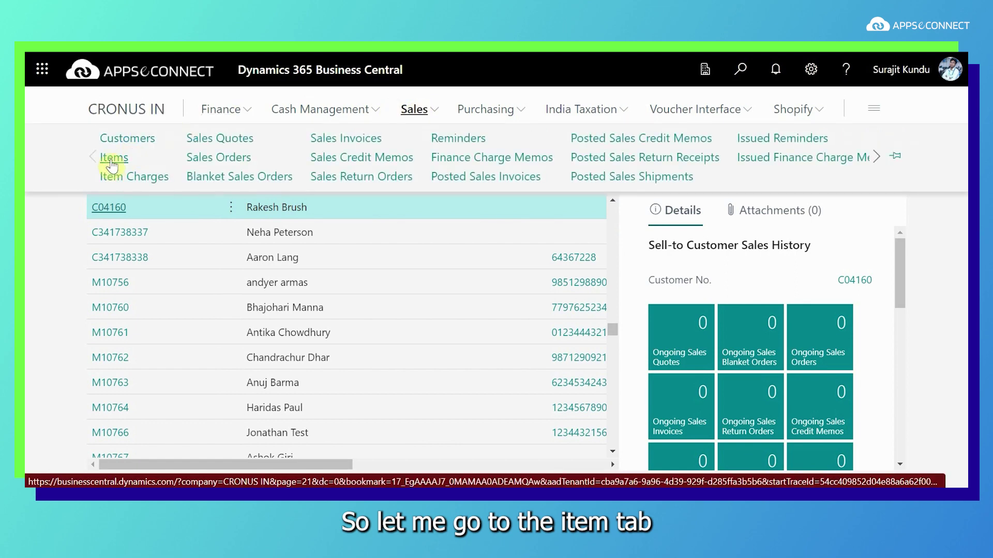
left_click(111, 157)
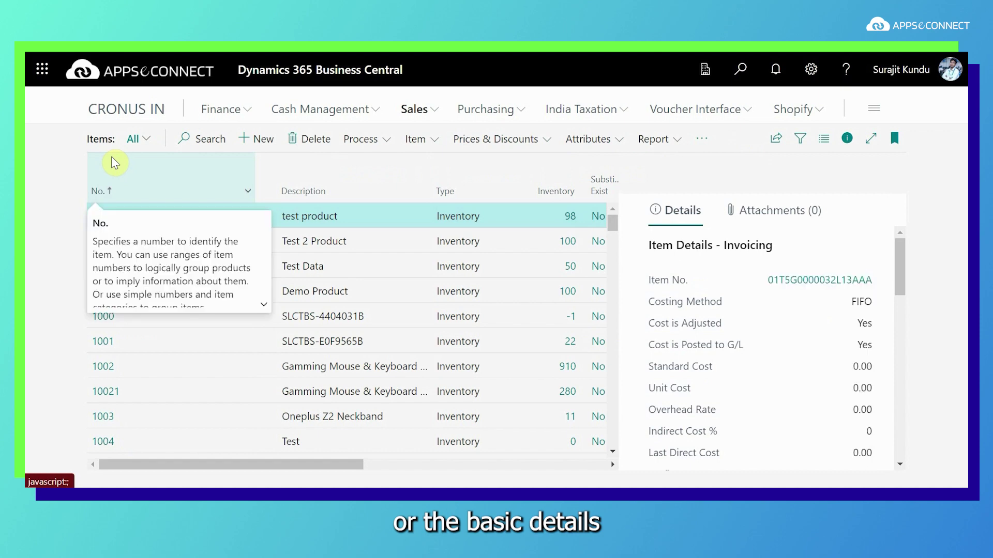
left_click(256, 142)
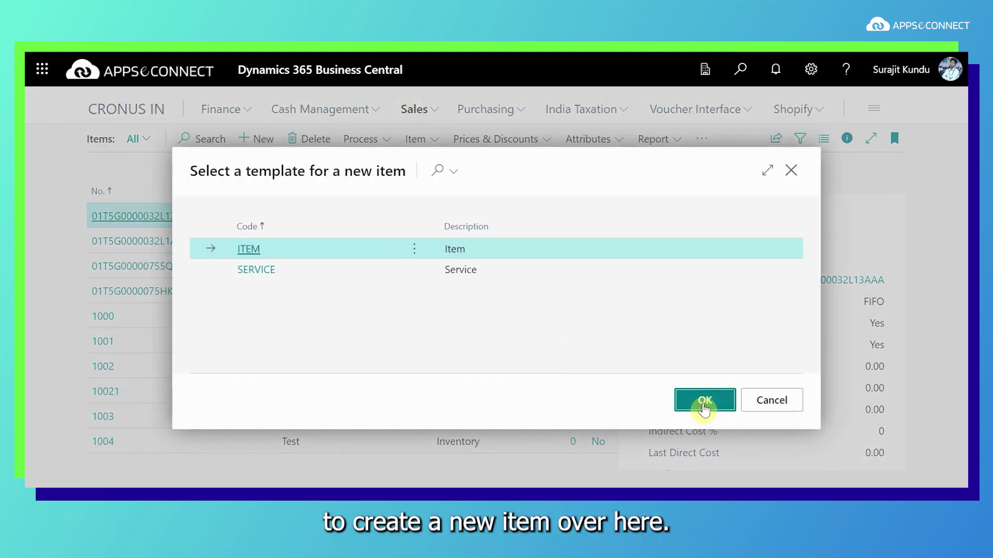
left_click(704, 402)
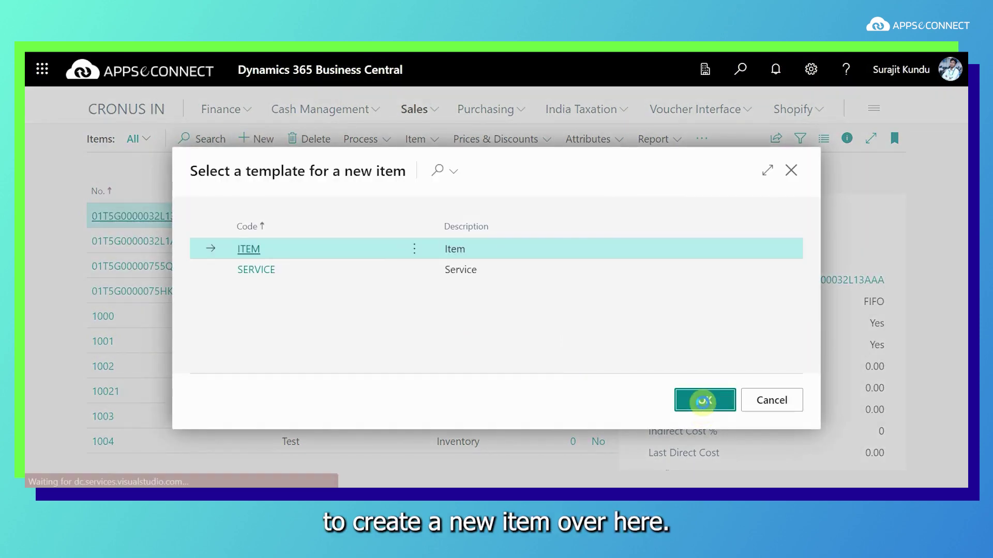
left_click(229, 277)
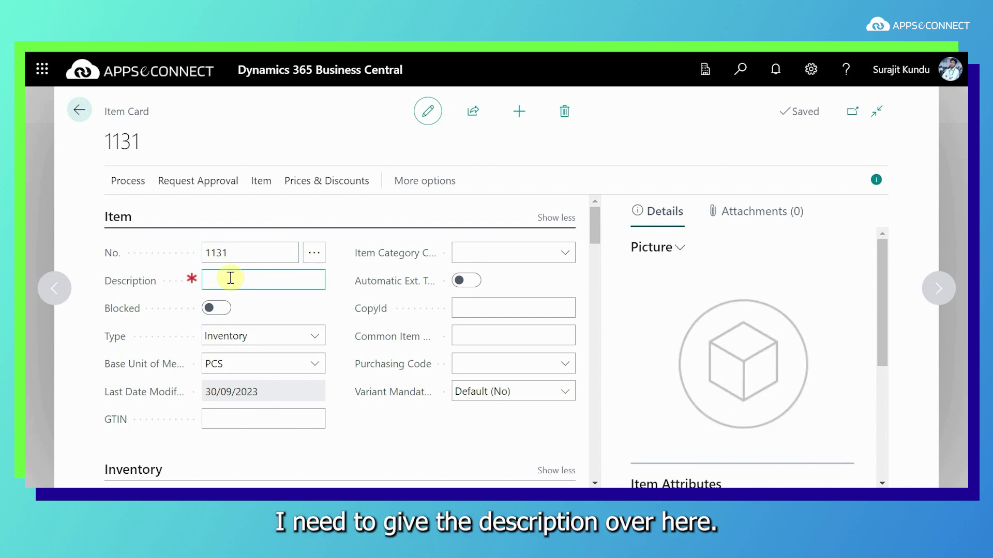
Give item 1131 the description 'Titan Red Watch'
type("Titan Red")
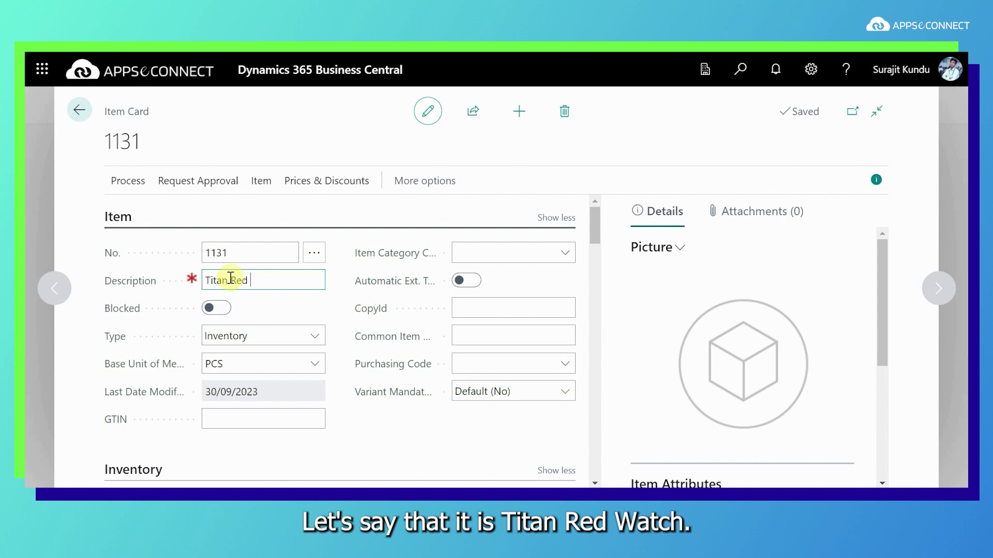
type("tch")
scroll(398, 357, "down", 2)
scroll(399, 357, "up", 2)
scroll(455, 338, "down", 4)
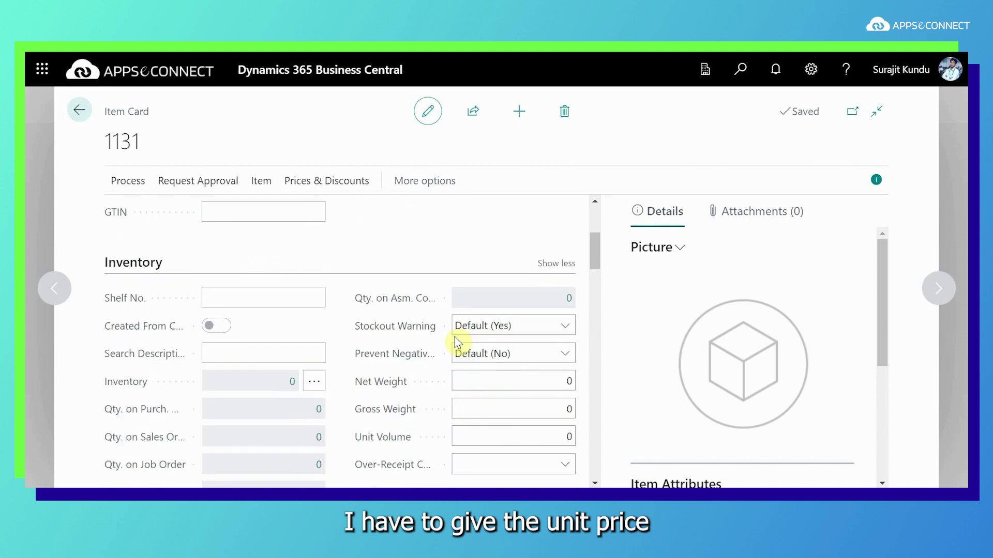
scroll(379, 371, "down", 3)
scroll(308, 377, "down", 2)
Enable the item for the web store and switch on WebItemFlag
left_click(187, 358)
scroll(215, 333, "down", 8)
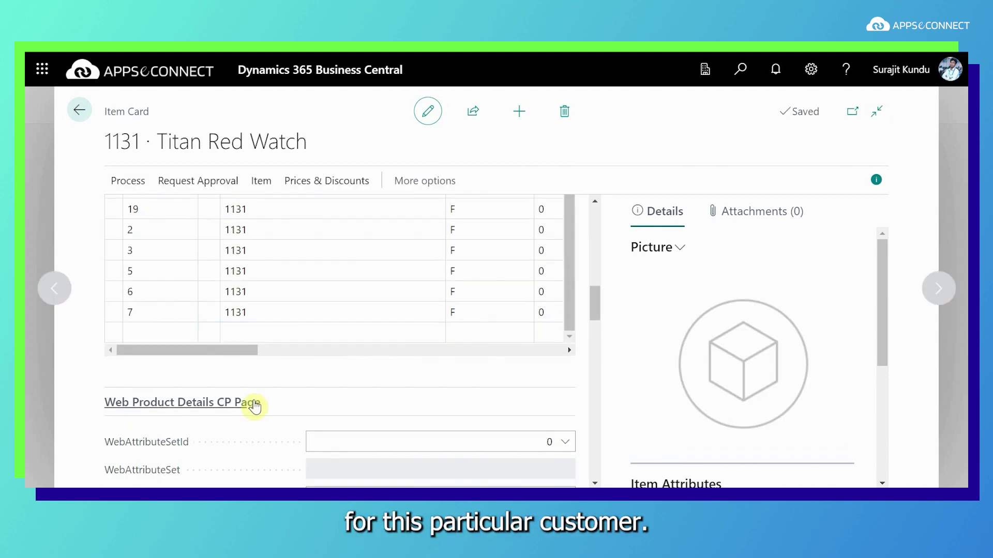
left_click(320, 365)
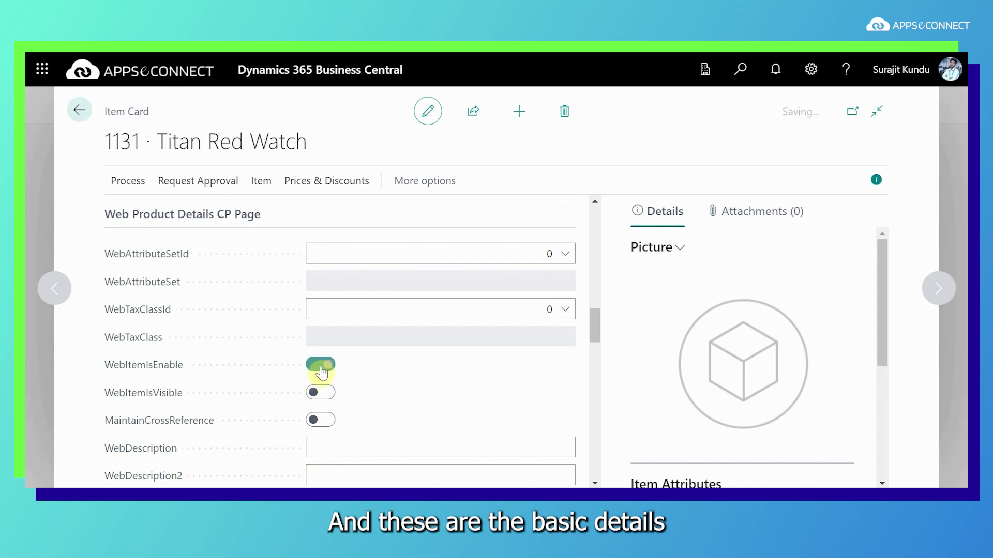
scroll(377, 378, "down", 1)
scroll(377, 379, "down", 1)
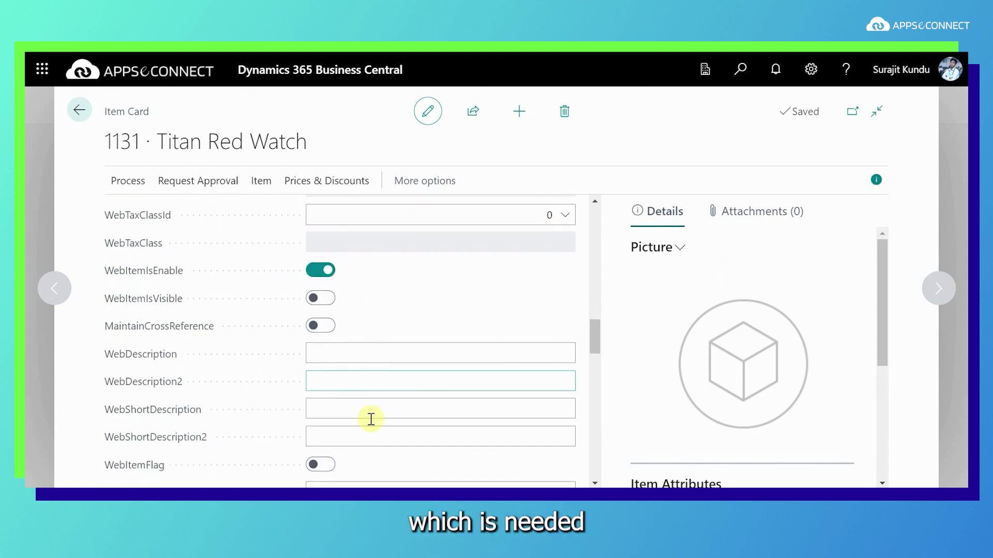
left_click(317, 465)
scroll(381, 450, "down", 2)
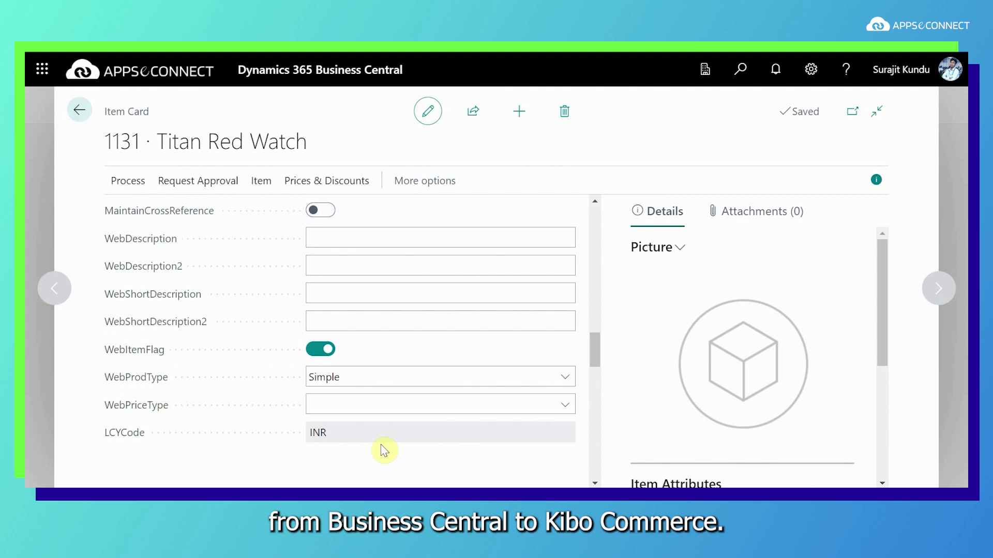
scroll(394, 383, "down", 10)
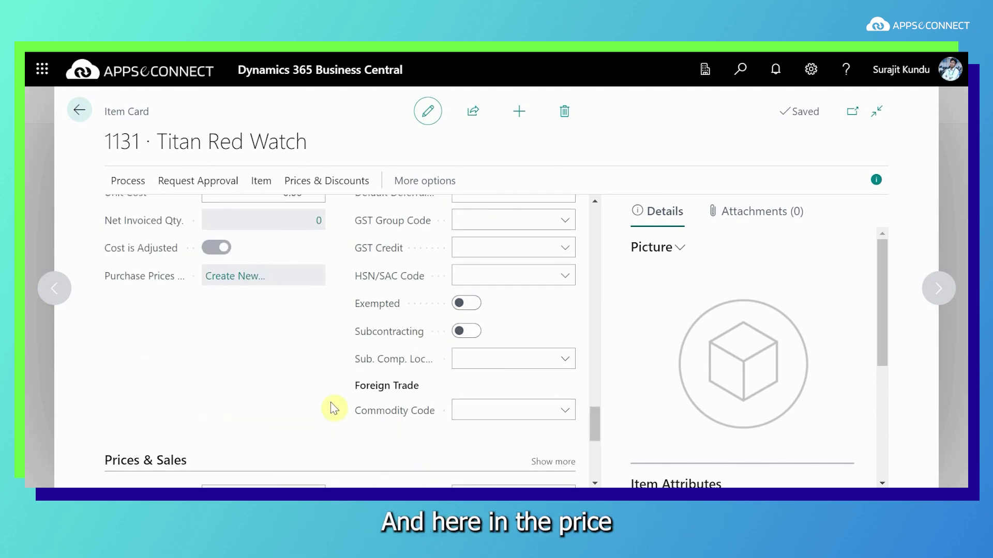
Set the item's Unit Price to 200 and both Net and Gross Weight to 20
left_click(245, 296)
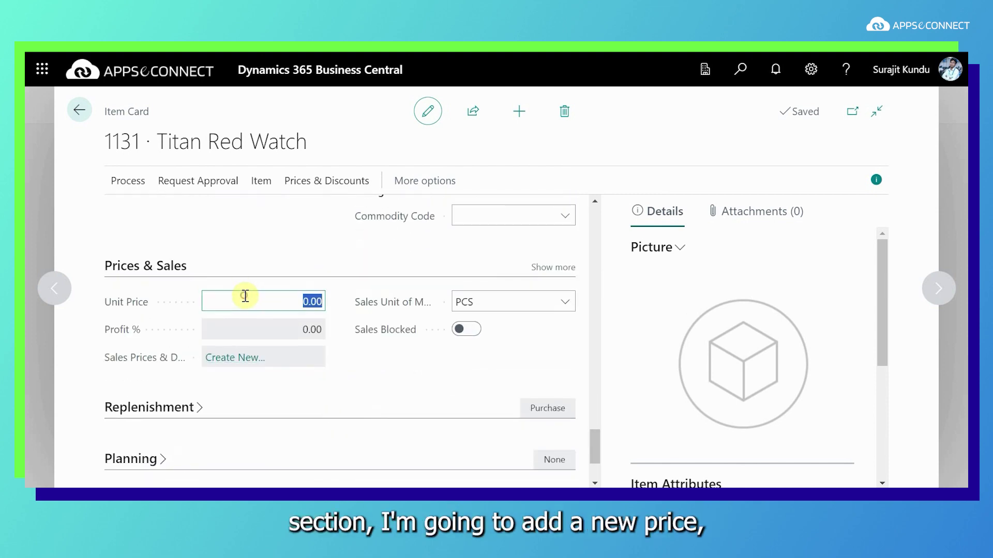
type("2")
scroll(465, 375, "down", 2)
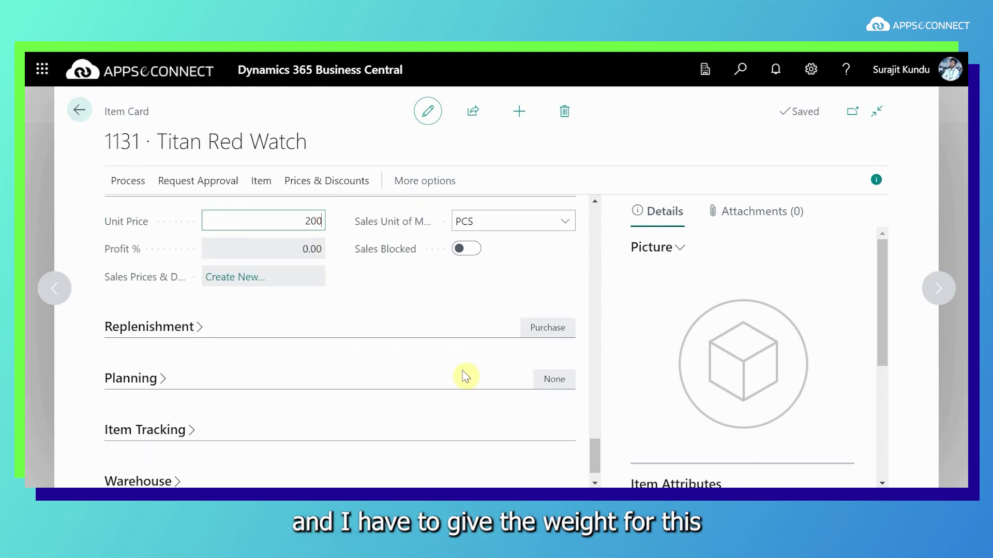
scroll(464, 376, "down", 5)
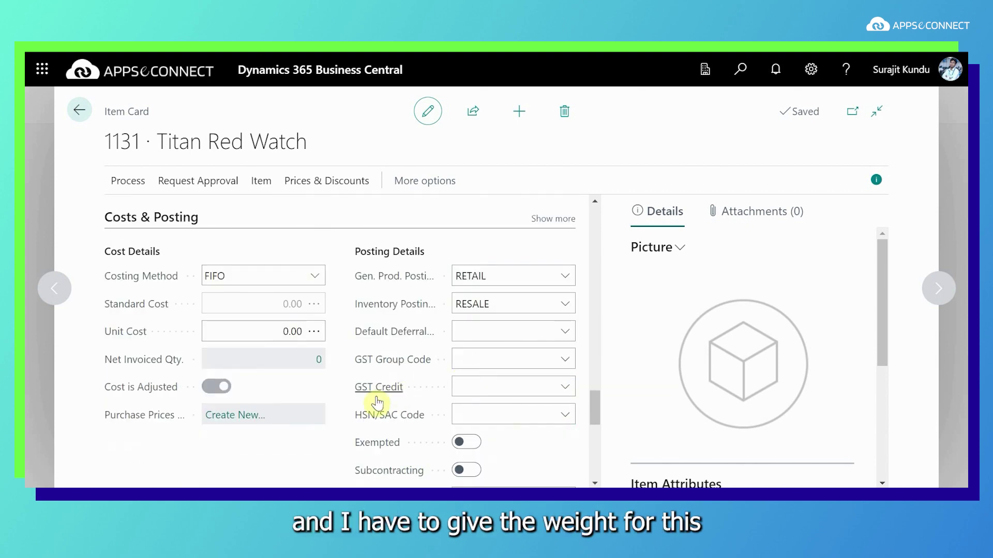
mouse_move(377, 403)
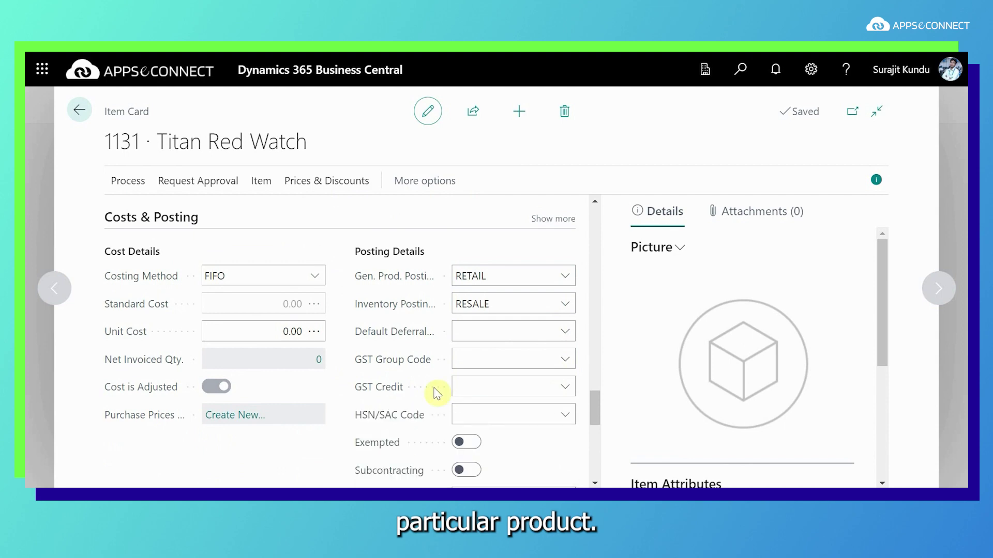
scroll(343, 395, "up", 8)
left_click(496, 284)
type("20")
left_click(541, 314)
type("20")
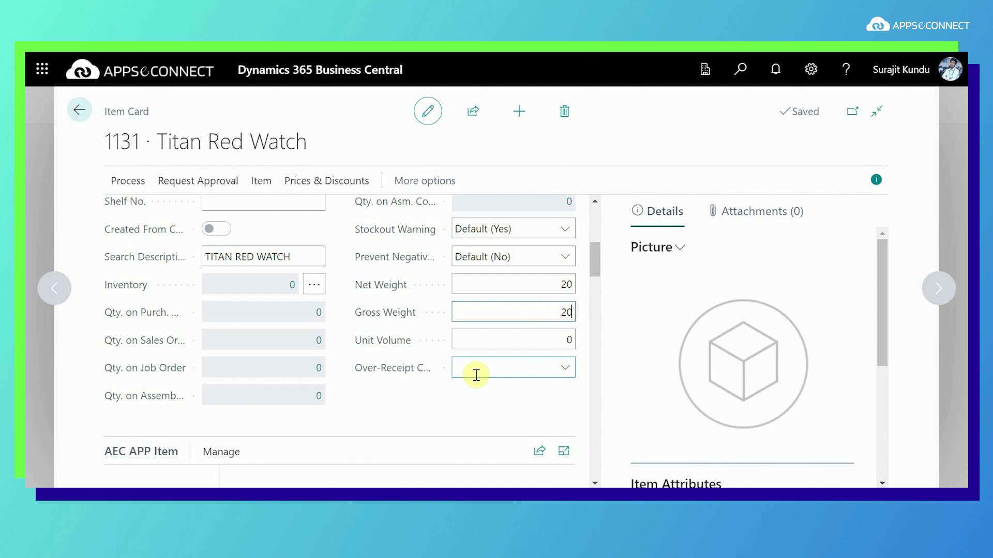
scroll(421, 412, "up", 6)
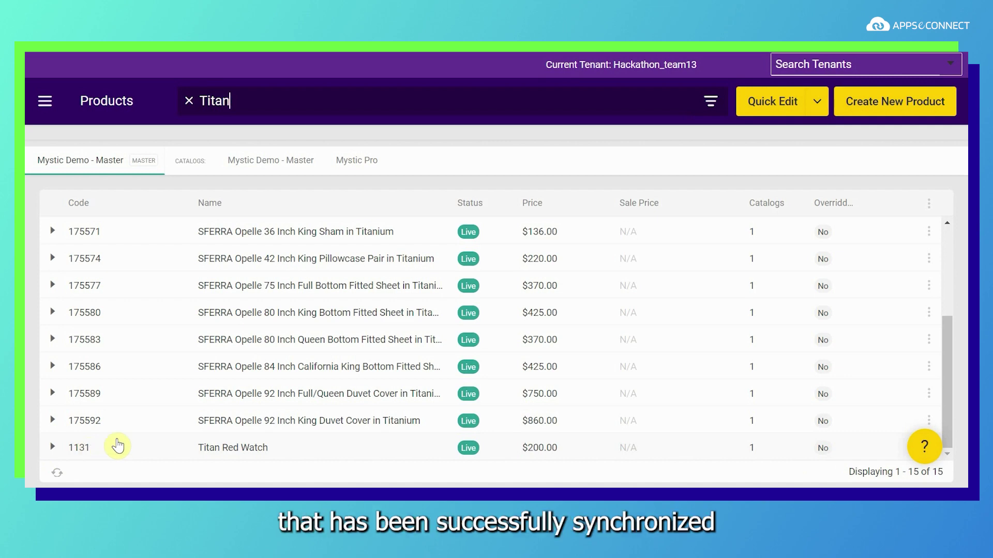
Open the synced Titan Red Watch product (code 1131) and review its General tab details
left_click(83, 449)
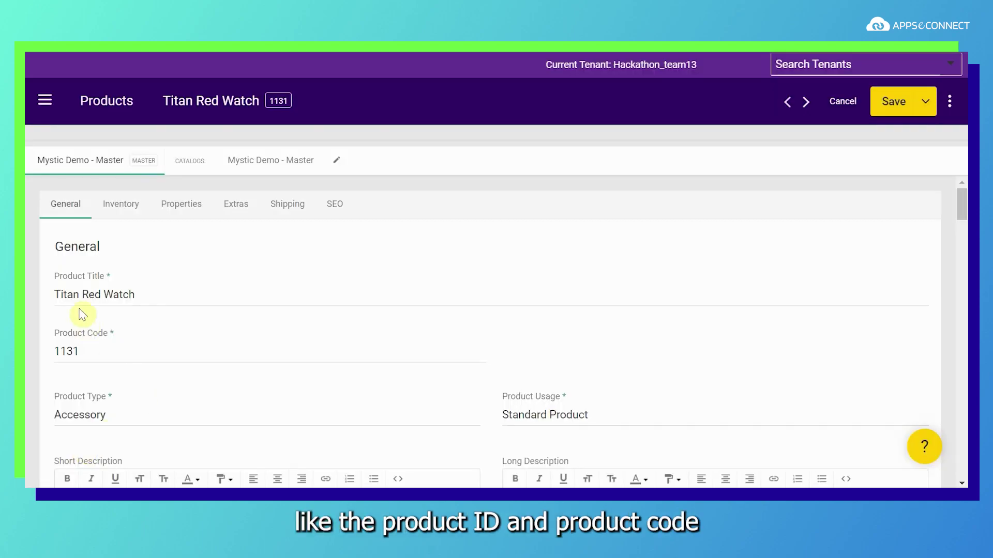
scroll(212, 370, "down", 3)
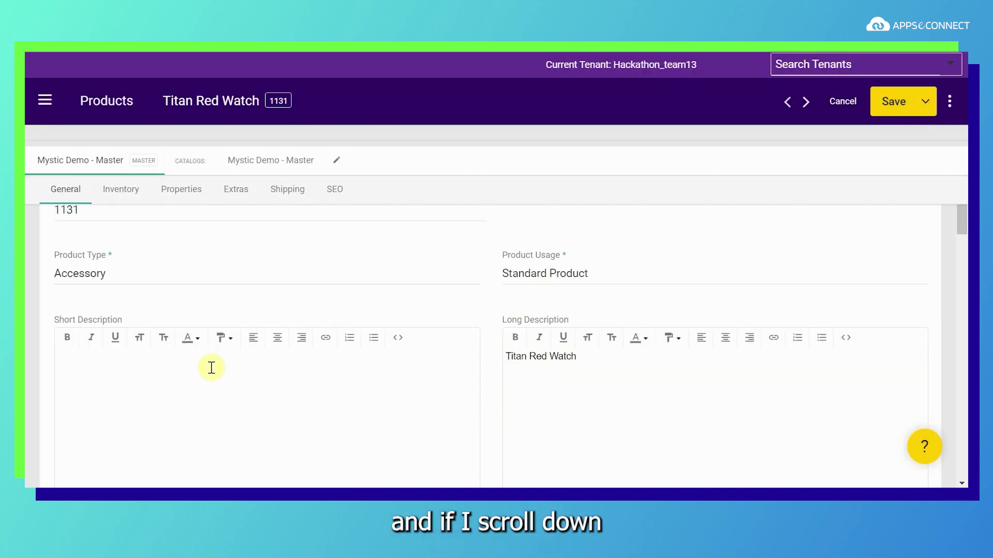
scroll(212, 367, "down", 1)
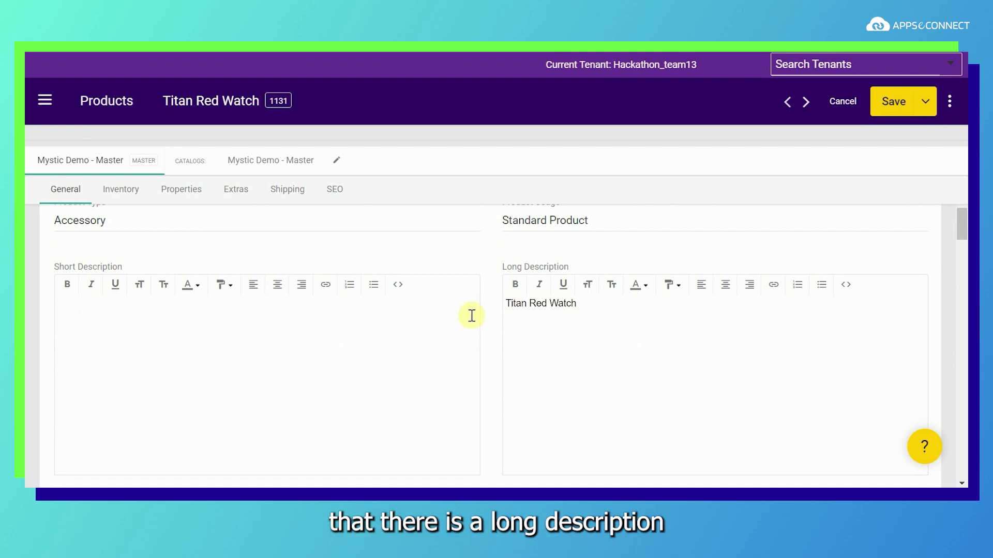
scroll(552, 366, "down", 6)
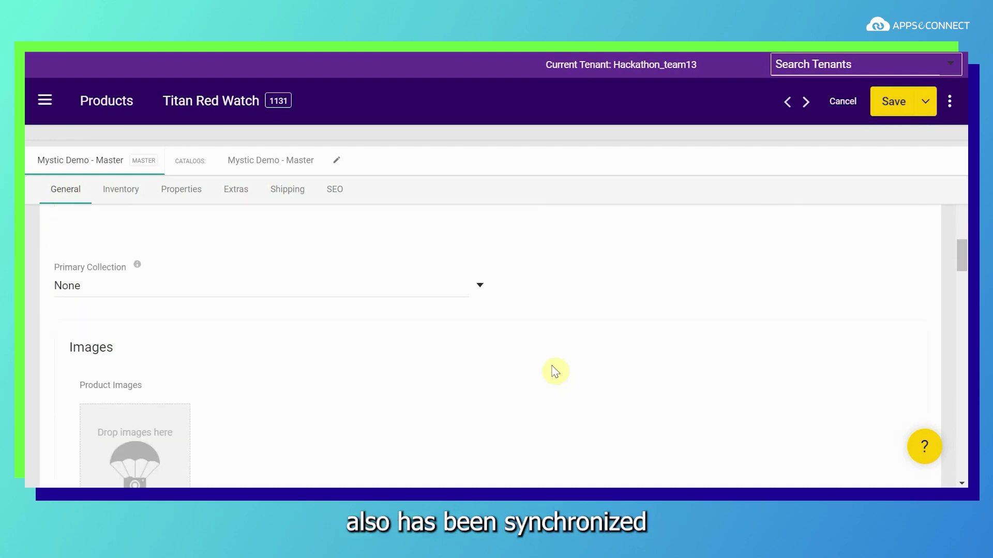
scroll(412, 403, "down", 6)
scroll(343, 406, "down", 8)
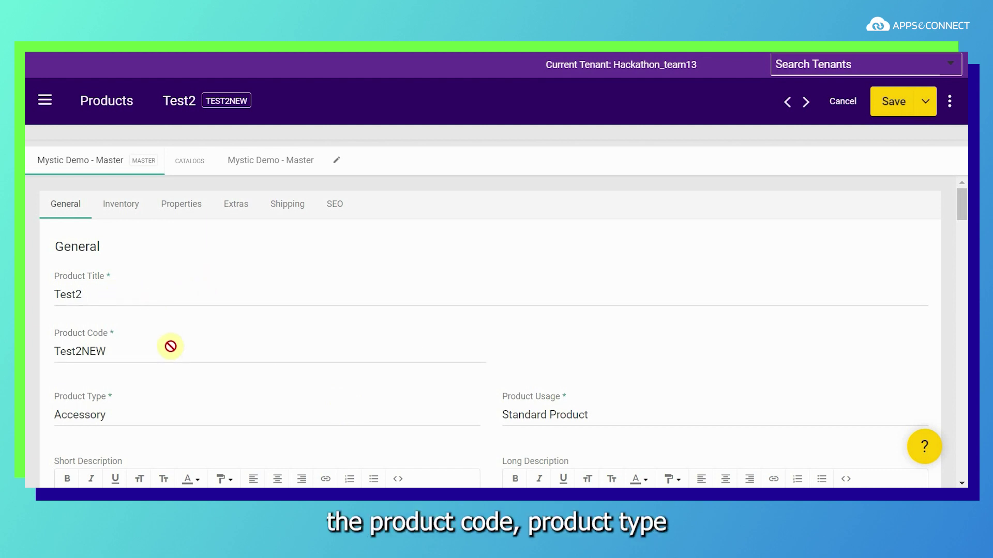
Review Test2's descriptions, $200.00 price and back-order setting, then go to Business Central Items
scroll(263, 352, "down", 4)
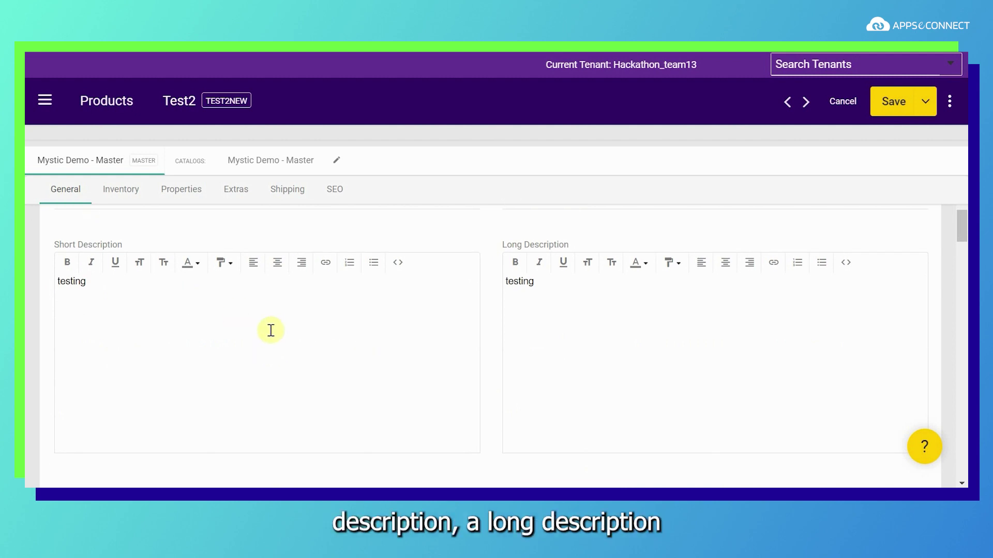
scroll(584, 333, "down", 10)
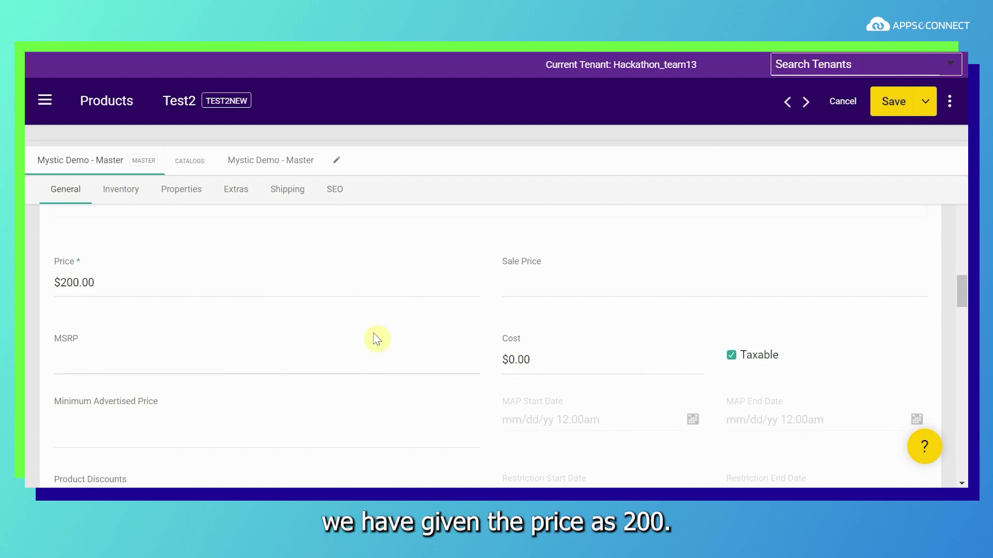
scroll(376, 339, "down", 10)
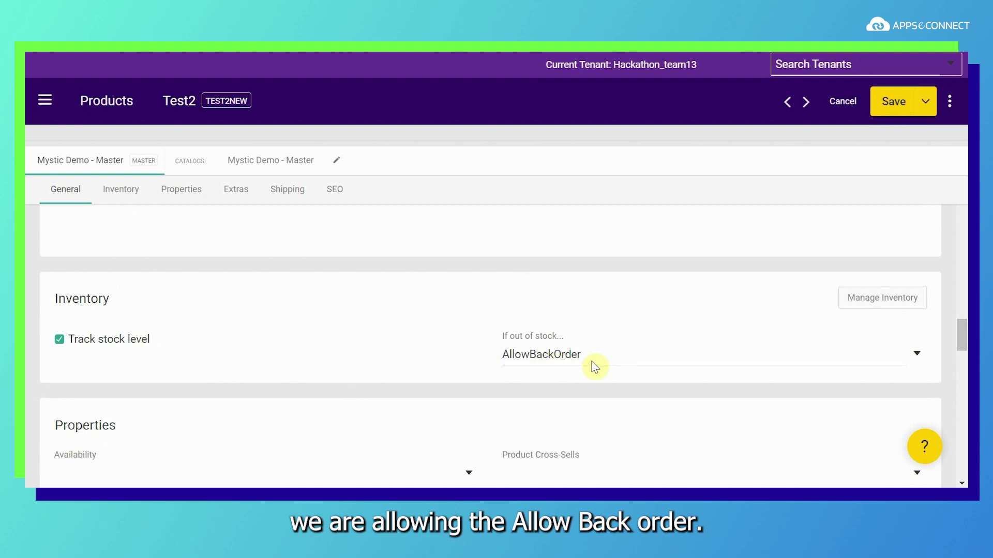
scroll(460, 279, "up", 10)
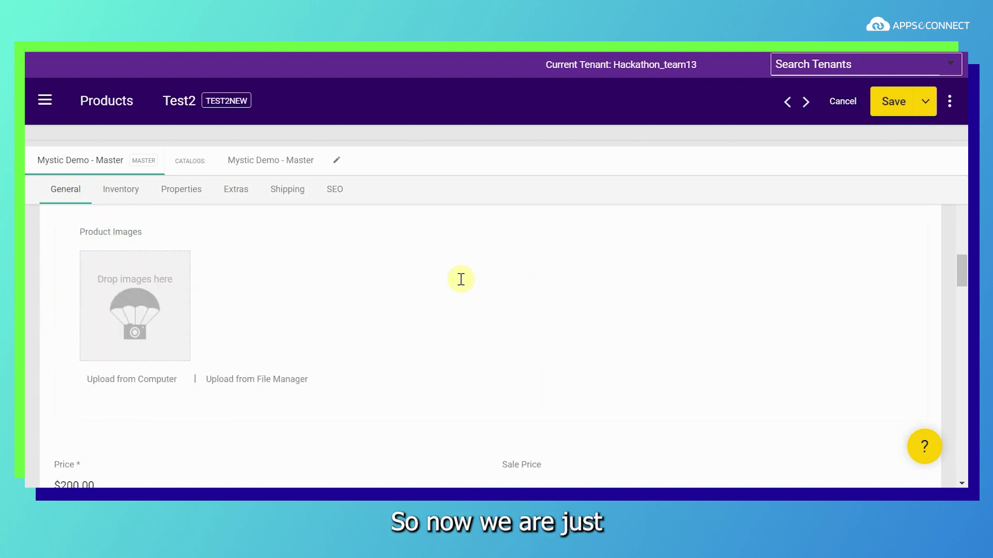
scroll(461, 279, "up", 1)
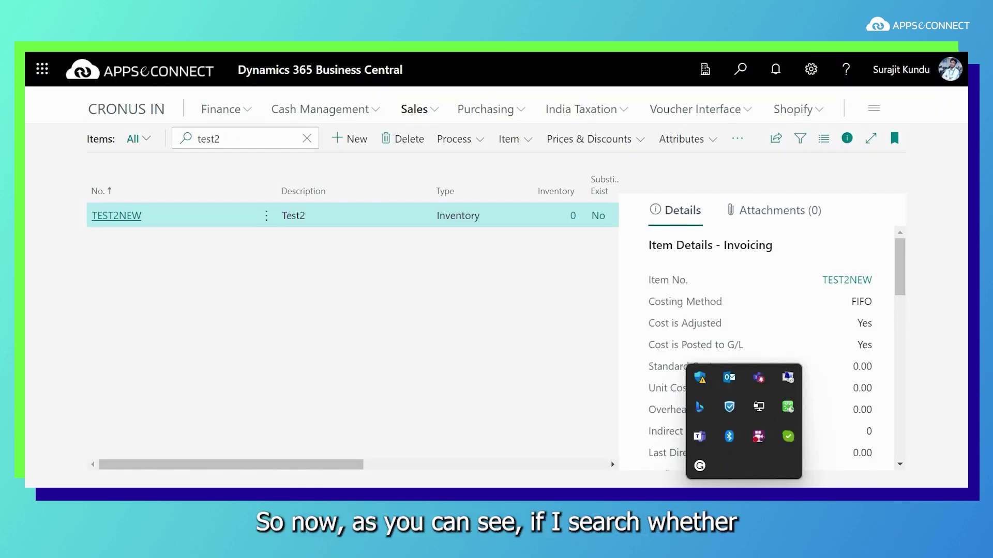
left_click(550, 411)
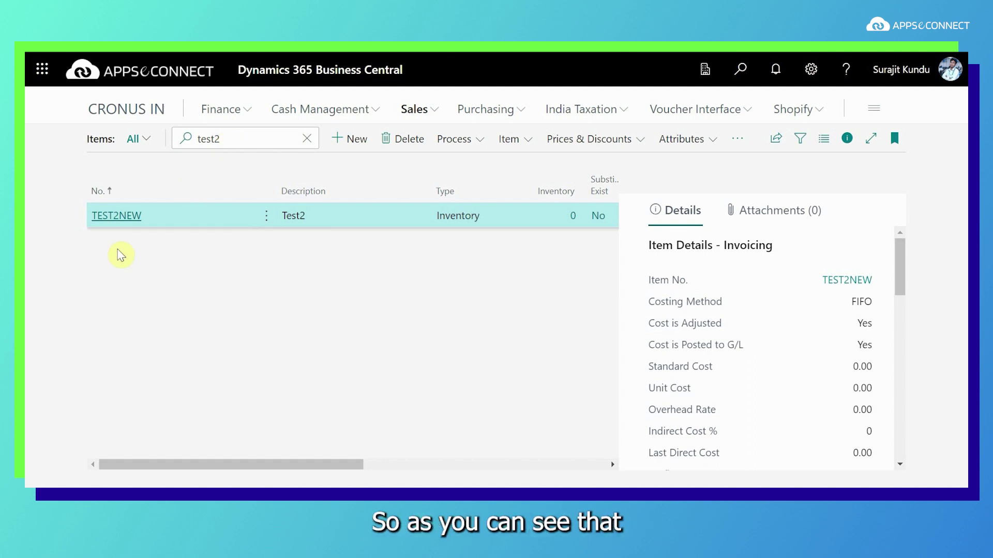
Open item TEST2NEW and confirm its Unit Price of 200 under Prices & Sales
left_click(101, 217)
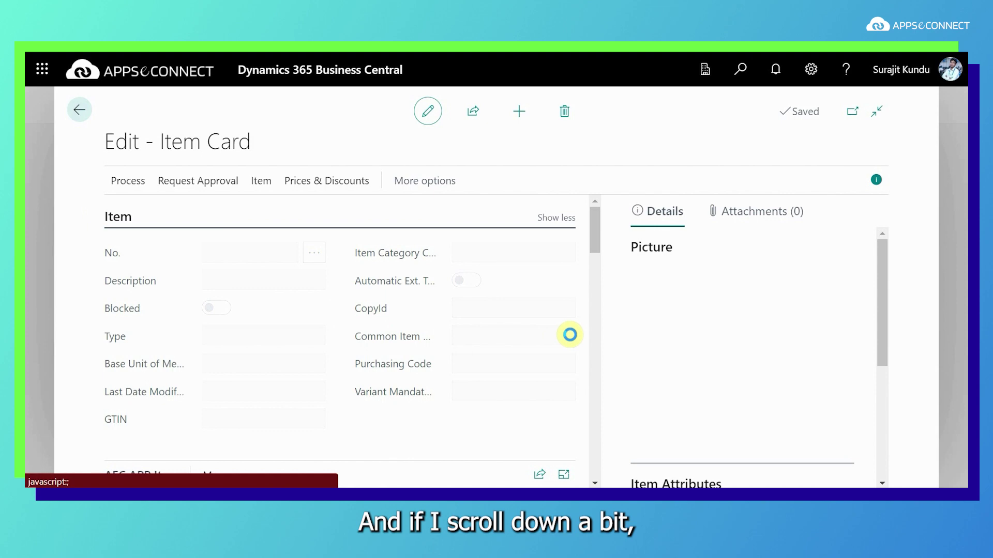
scroll(382, 364, "down", 1)
scroll(381, 364, "down", 15)
scroll(362, 410, "down", 12)
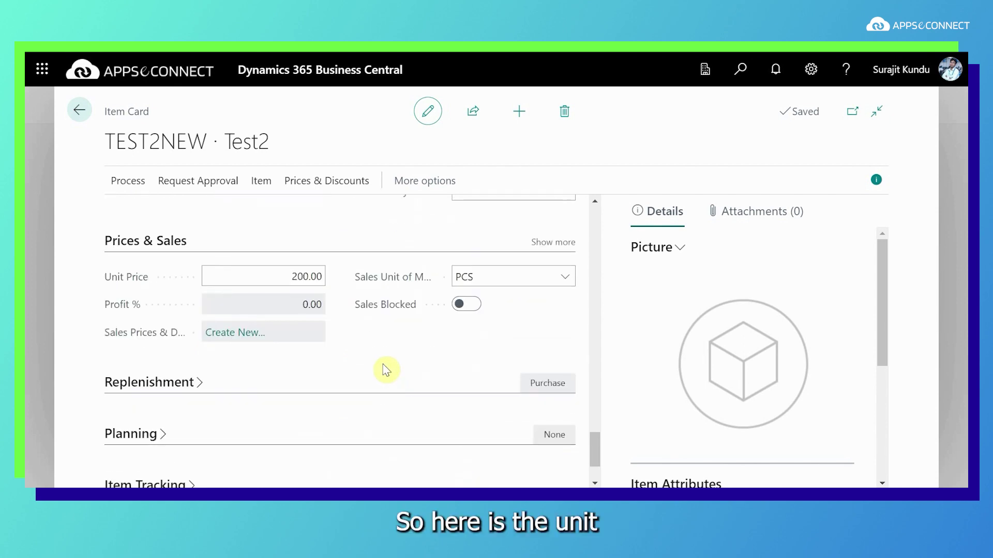
scroll(461, 358, "down", 2)
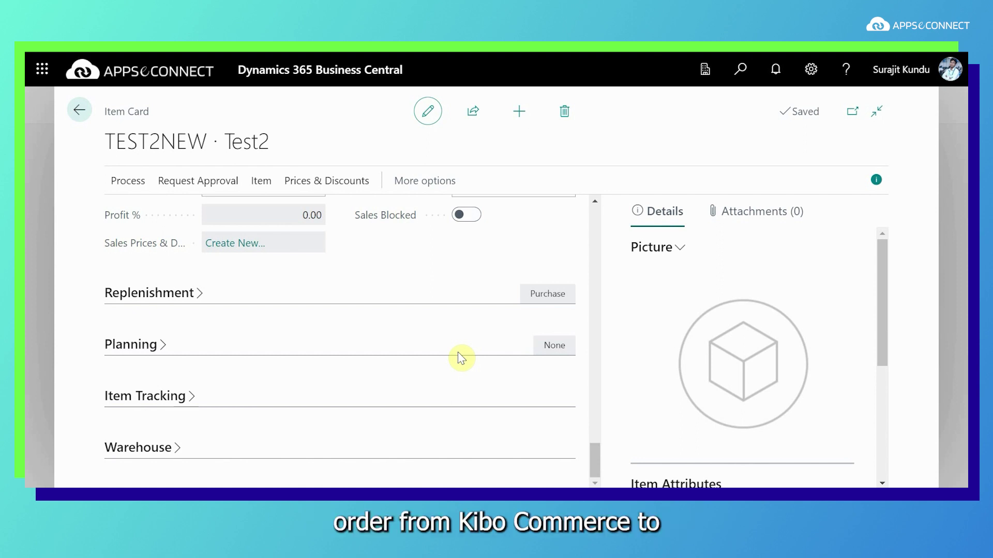
key("ctrl+Tab")
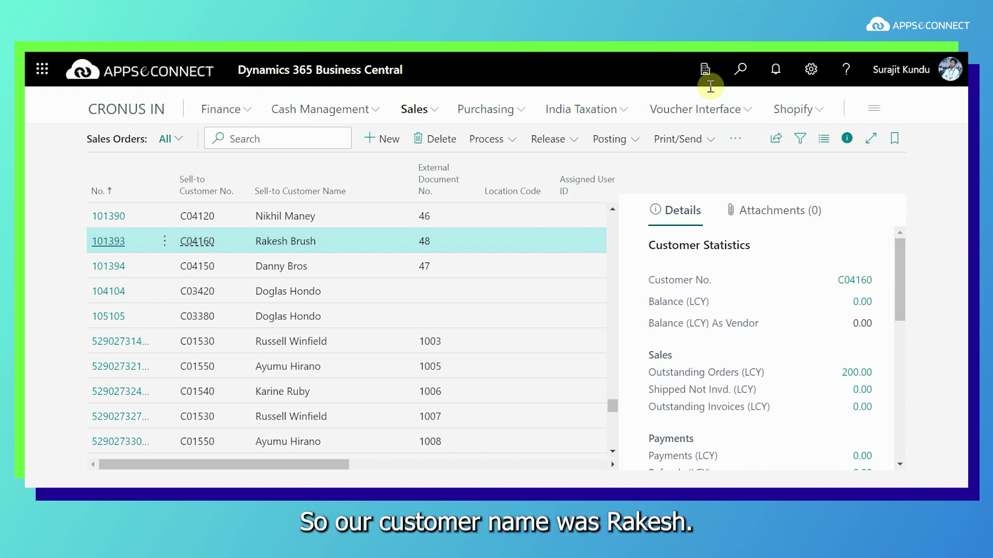
Find the customer's synced sales order by name and verify its TEST2NEW line totals 200.00
type("R")
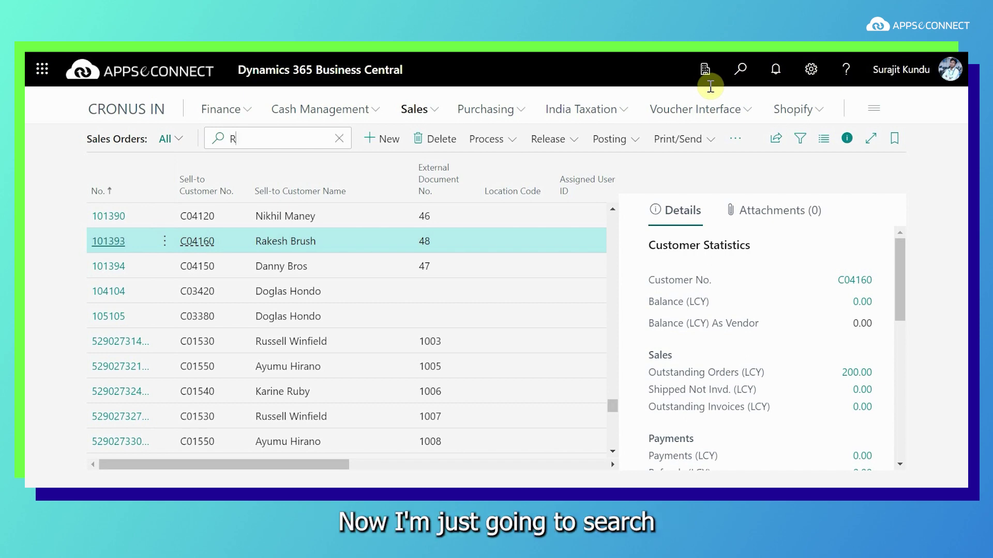
type("akesh")
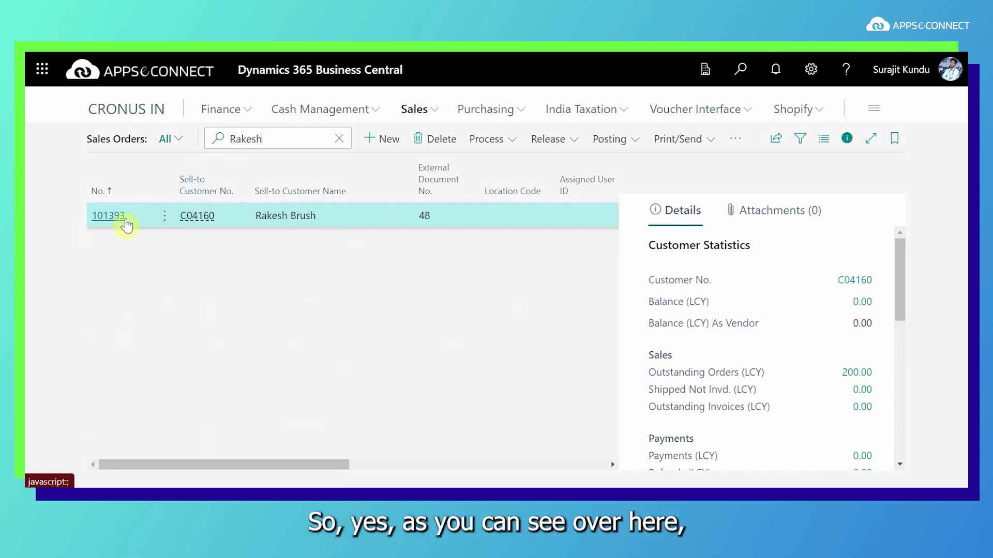
left_click(121, 216)
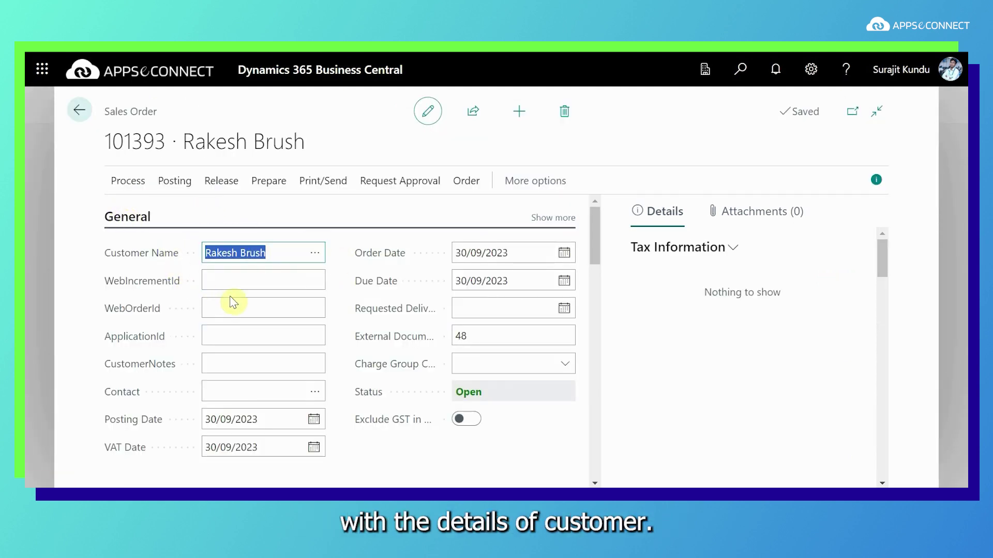
left_click_drag(595, 256, 605, 410)
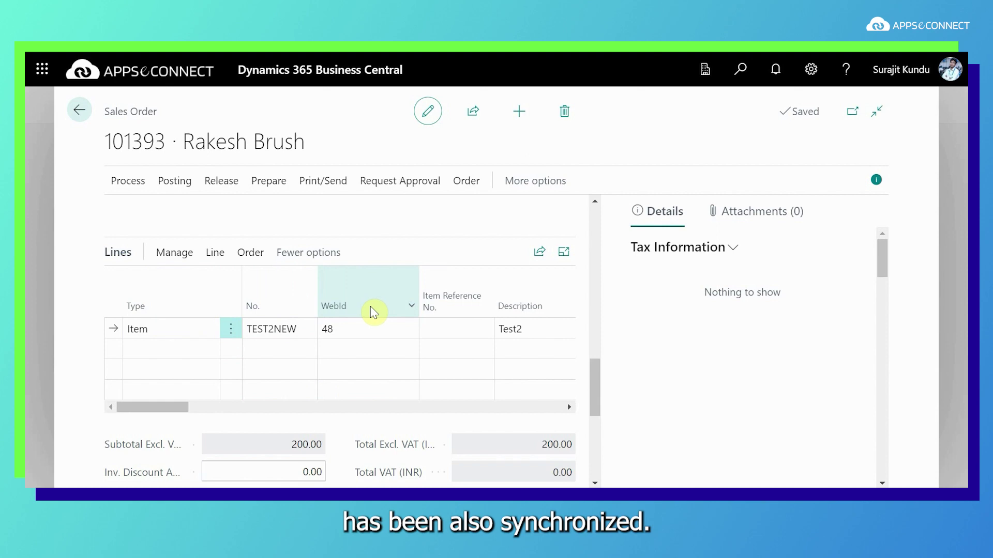
left_click_drag(598, 395, 602, 430)
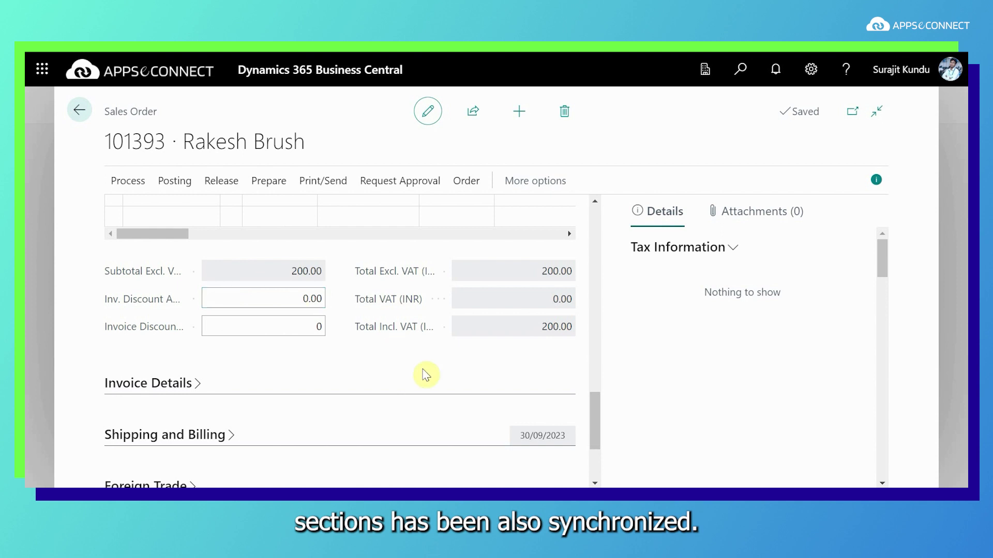
scroll(597, 435, "down", 3)
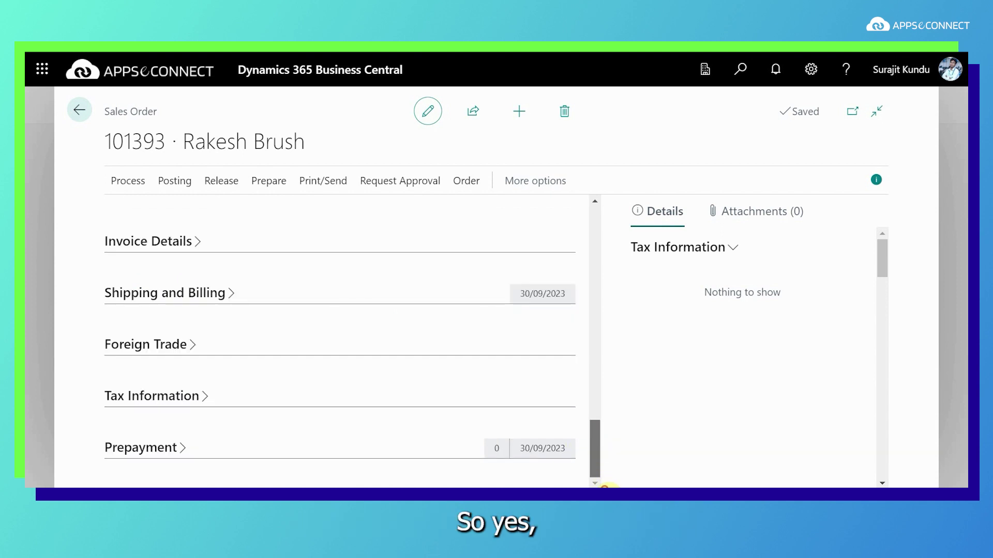